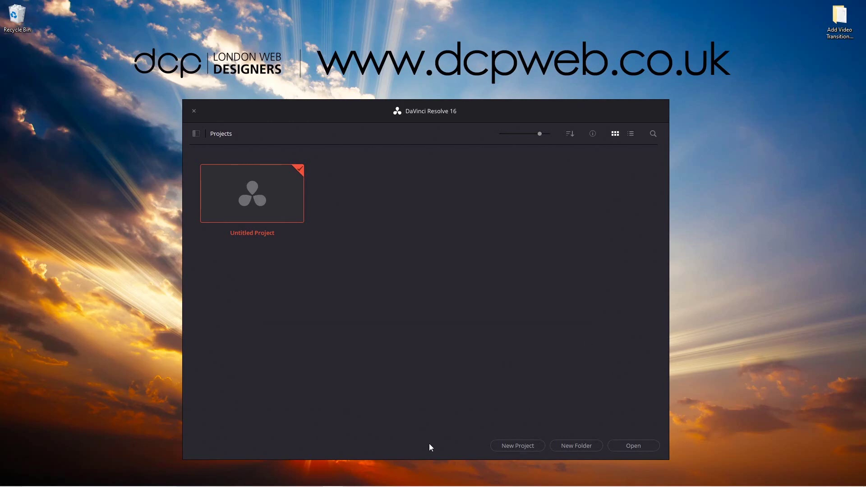
- Create a new project named "Video Transition Demo" and open its Media page
{"action": "left_click", "coordinate": [516, 447]}
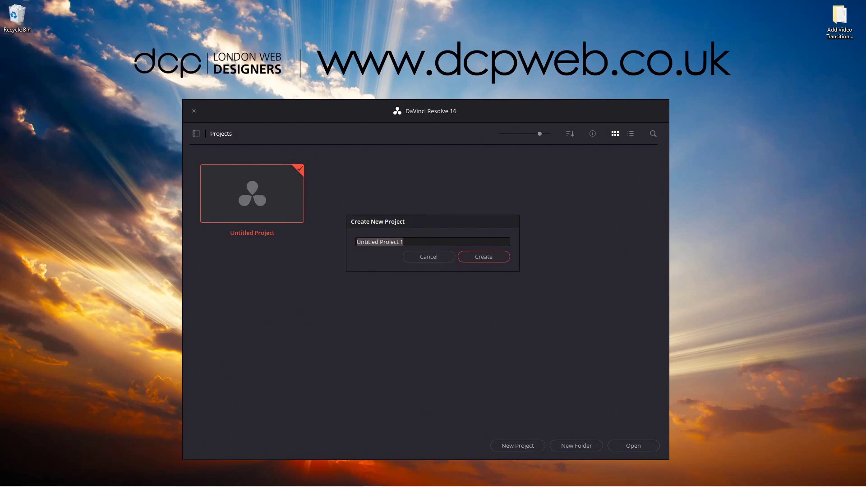
{"action": "left_click", "coordinate": [483, 244]}
{"action": "type", "text": "Video Transition"}
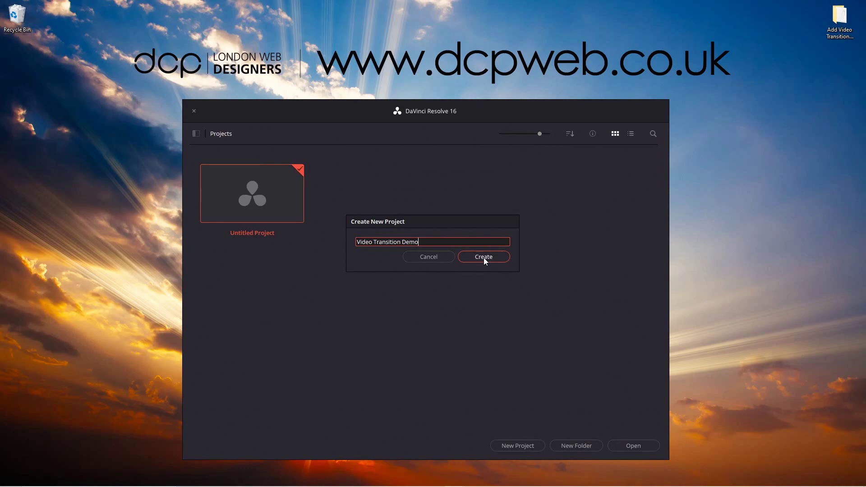
{"action": "left_click", "coordinate": [484, 256]}
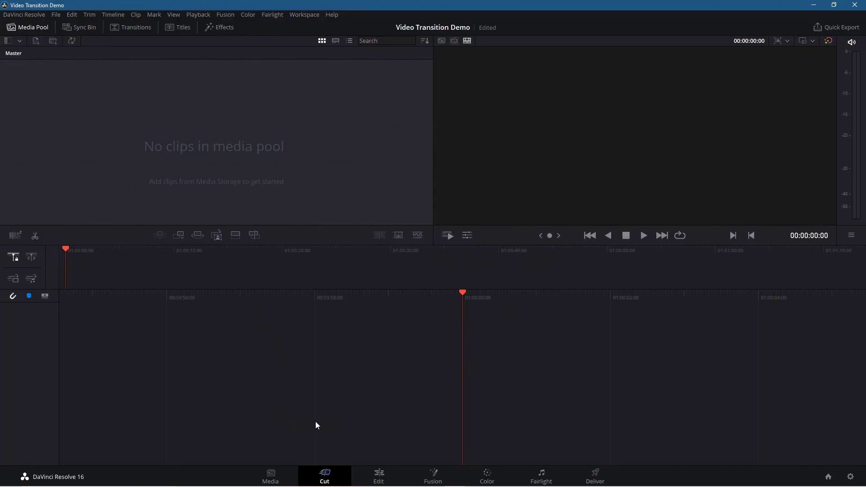
{"action": "left_click", "coordinate": [269, 477]}
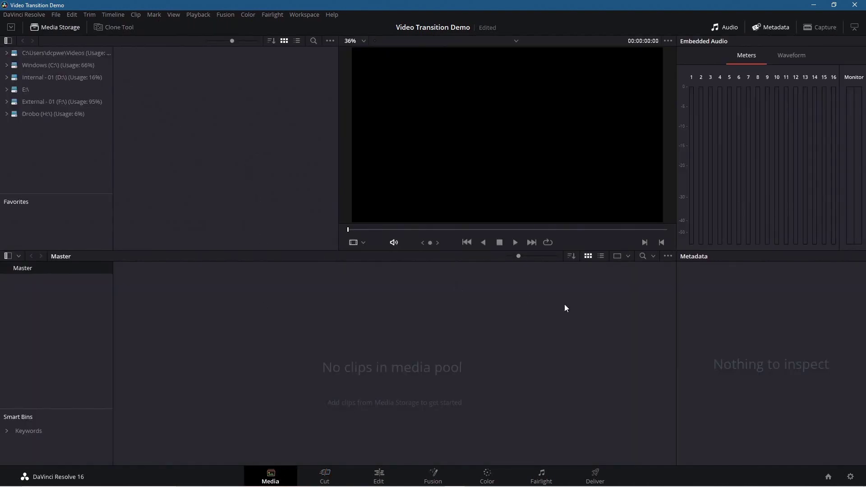
{"action": "left_click", "coordinate": [813, 5]}
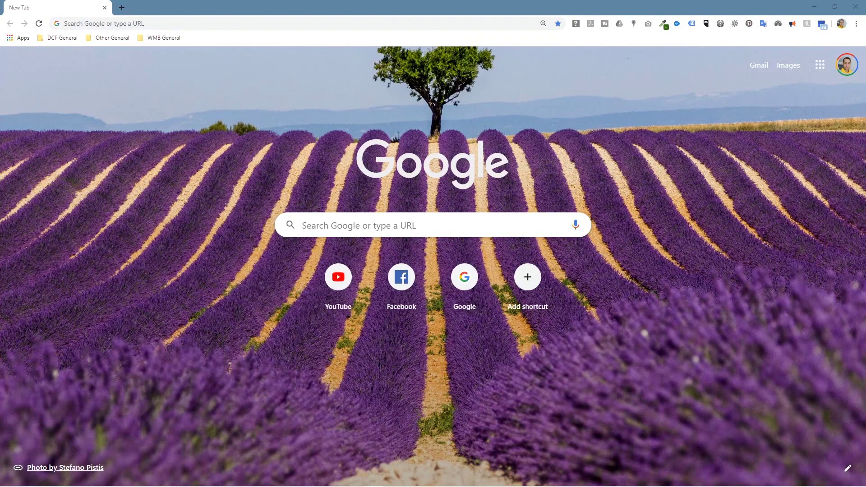
{"action": "left_click", "coordinate": [419, 22]}
{"action": "type", "text": "https://pixabay.com/videos/seoul-street-night-neon-traffic-21116/"}
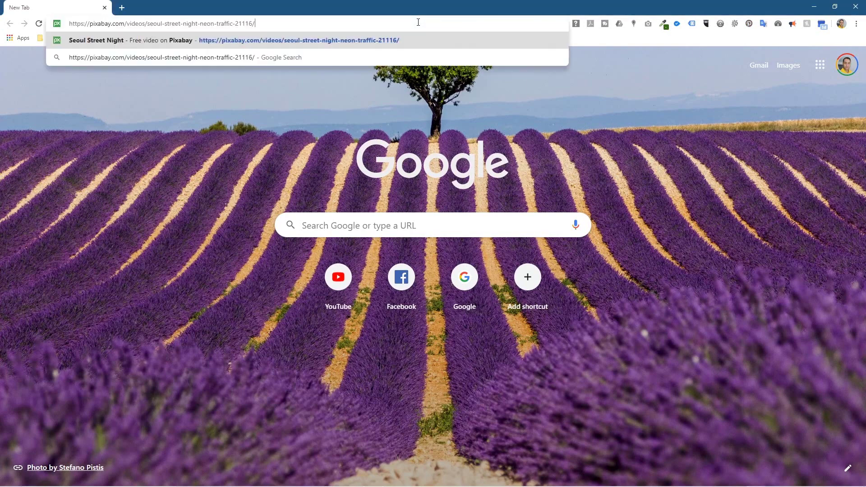
{"action": "key", "text": "Return"}
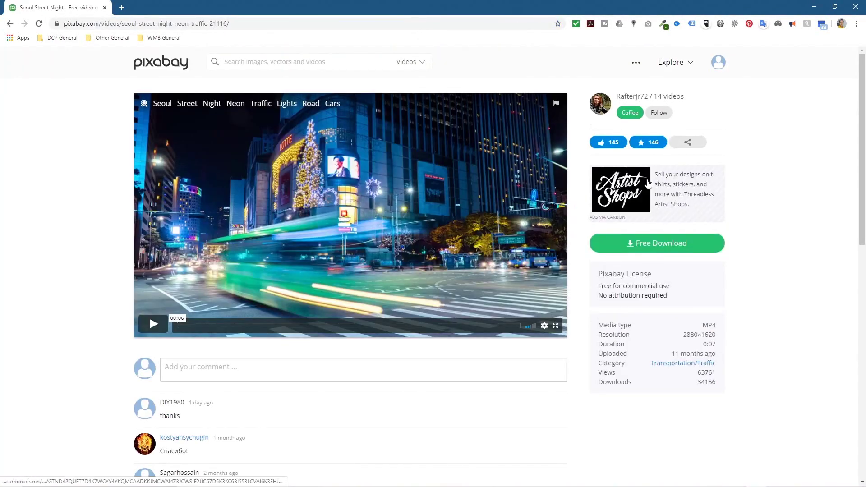
{"action": "left_click", "coordinate": [652, 244]}
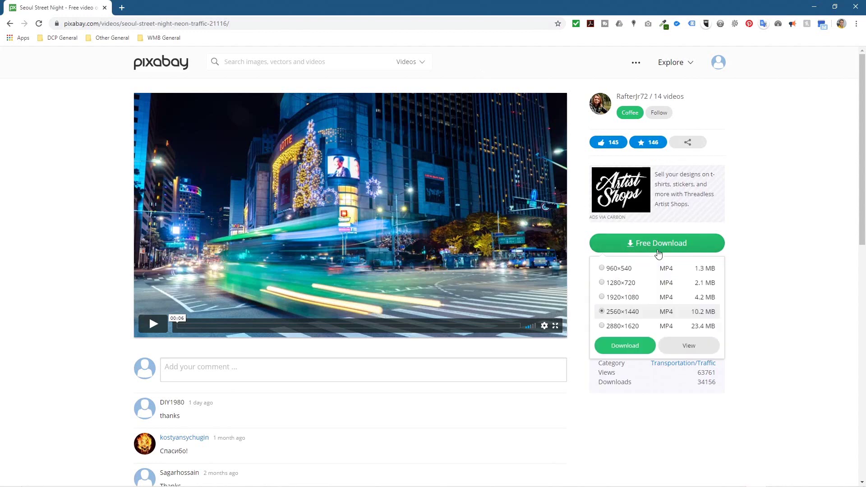
{"action": "left_click", "coordinate": [612, 299]}
{"action": "left_click", "coordinate": [625, 346]}
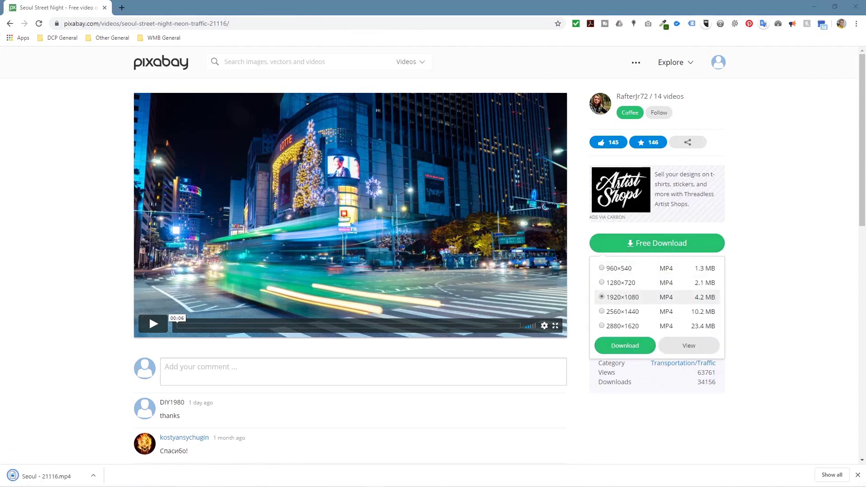
{"action": "key", "text": "ctrl+t"}
{"action": "type", "text": "https://pixabay.com/videos/seoul-people-night-city-23258/"}
{"action": "key", "text": "Return"}
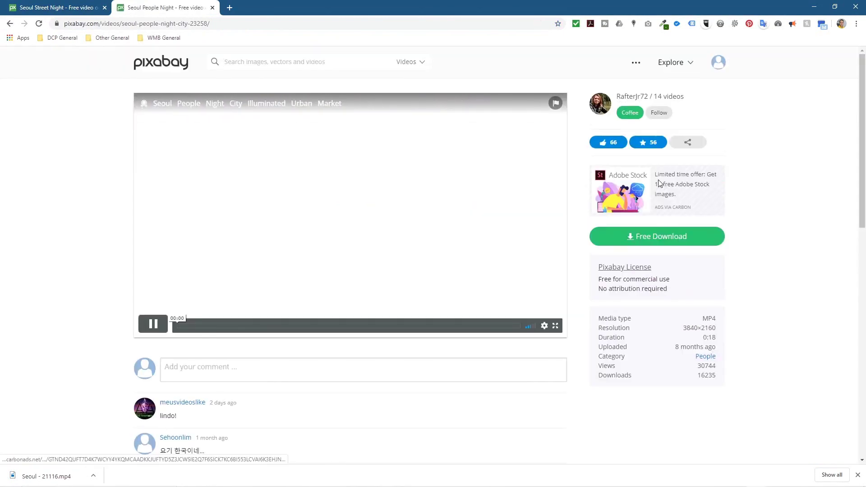
{"action": "left_click", "coordinate": [687, 237]}
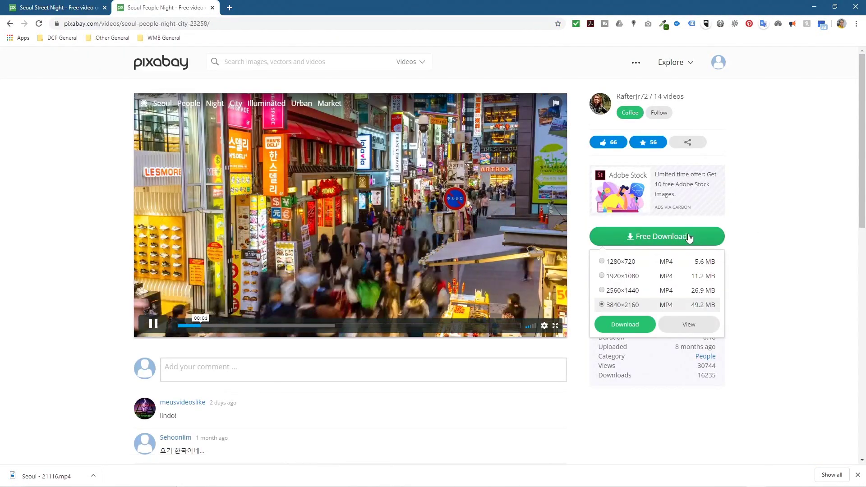
{"action": "left_click", "coordinate": [615, 280]}
{"action": "left_click", "coordinate": [624, 323]}
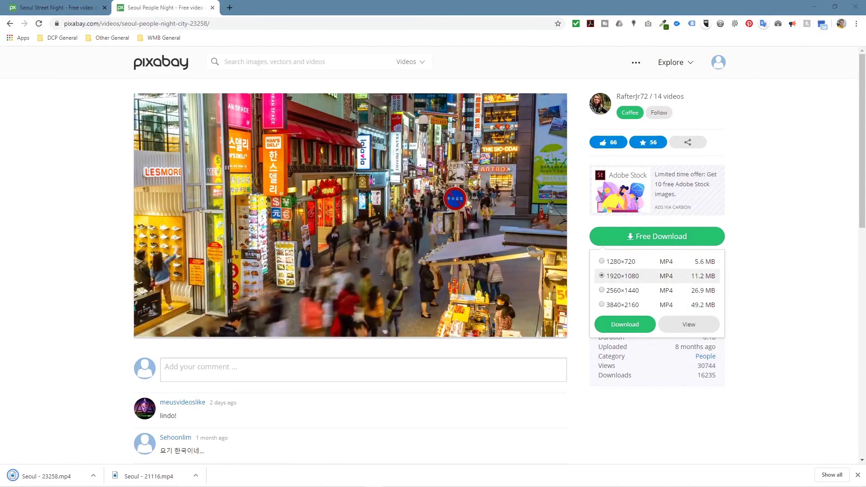
{"action": "left_click", "coordinate": [230, 7]}
{"action": "type", "text": "https://pixabay.com/videos/seoul-street-traffic-cars-speed-21115/"}
{"action": "key", "text": "Return"}
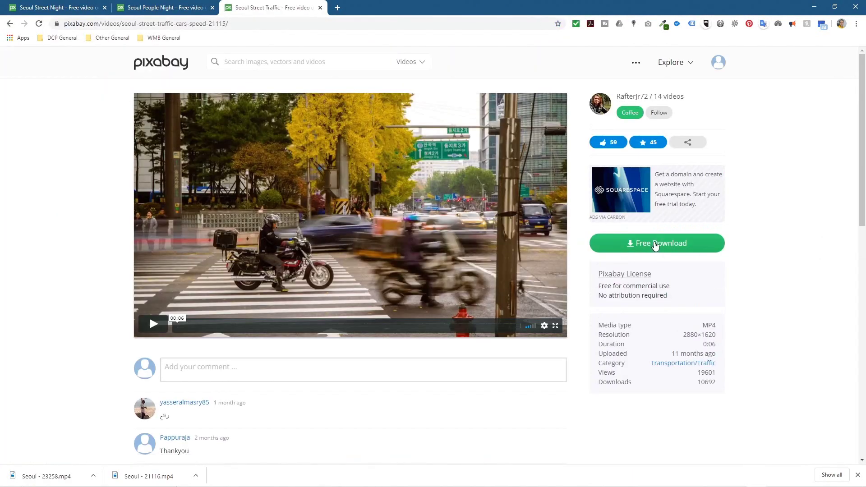
{"action": "left_click", "coordinate": [659, 244]}
{"action": "left_click", "coordinate": [626, 296]}
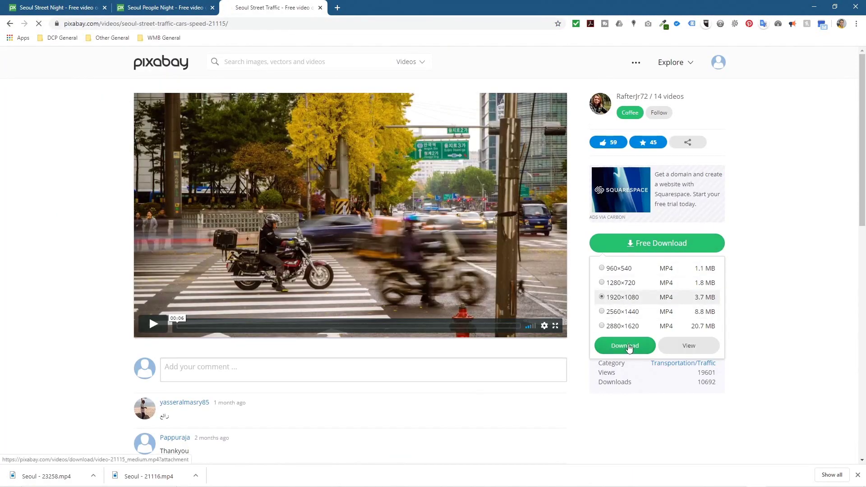
{"action": "left_click", "coordinate": [628, 347]}
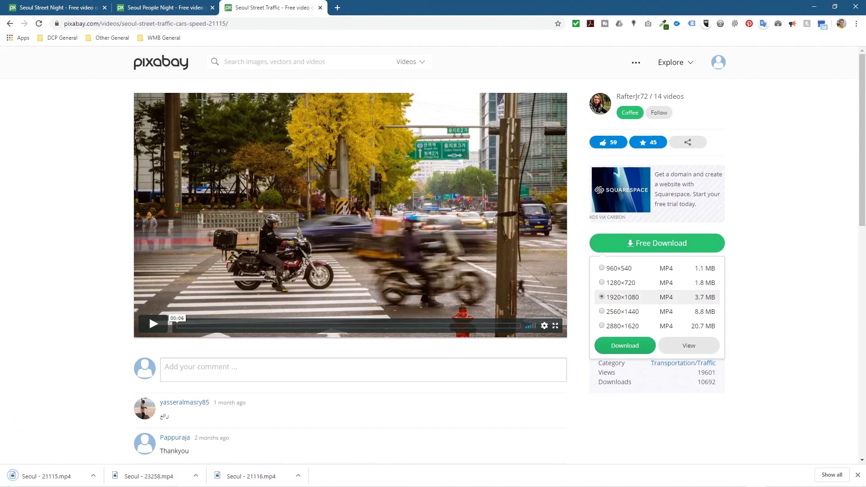
- Search Google for "youtube free audio" in a new browser tab and open YouTube's Audio Library
{"action": "left_click", "coordinate": [337, 8]}
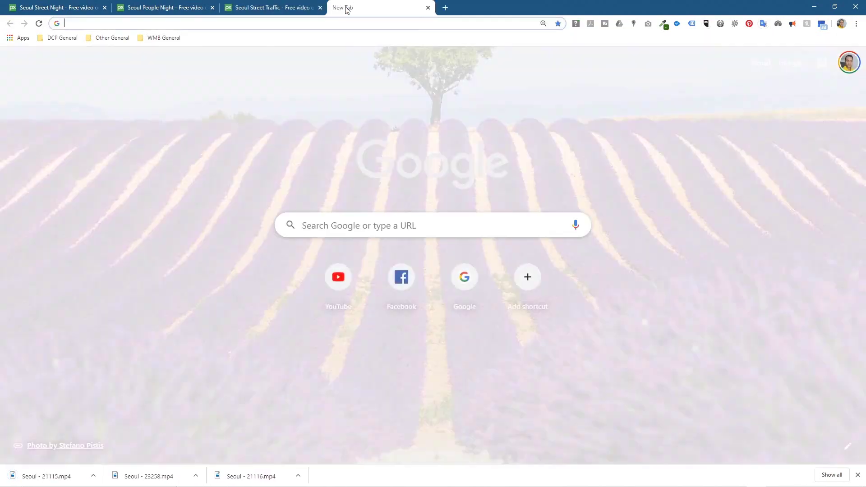
{"action": "type", "text": "you"}
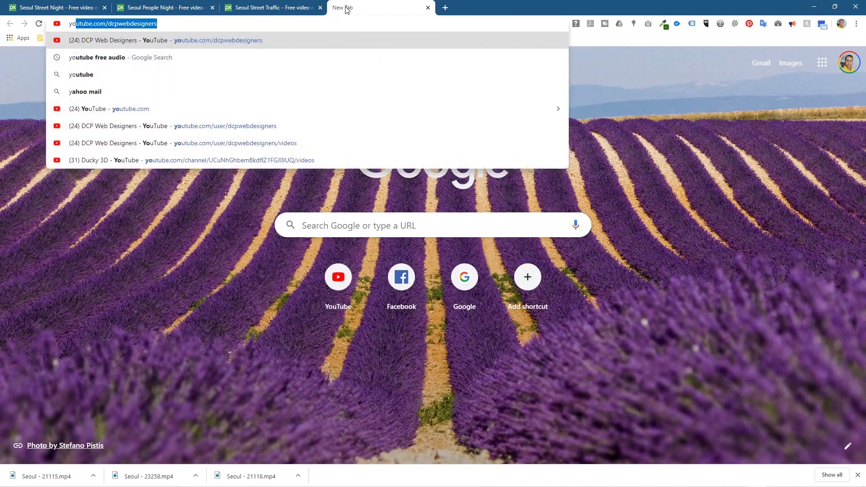
{"action": "key", "text": "Delete"}
{"action": "type", "text": "tube fre a"}
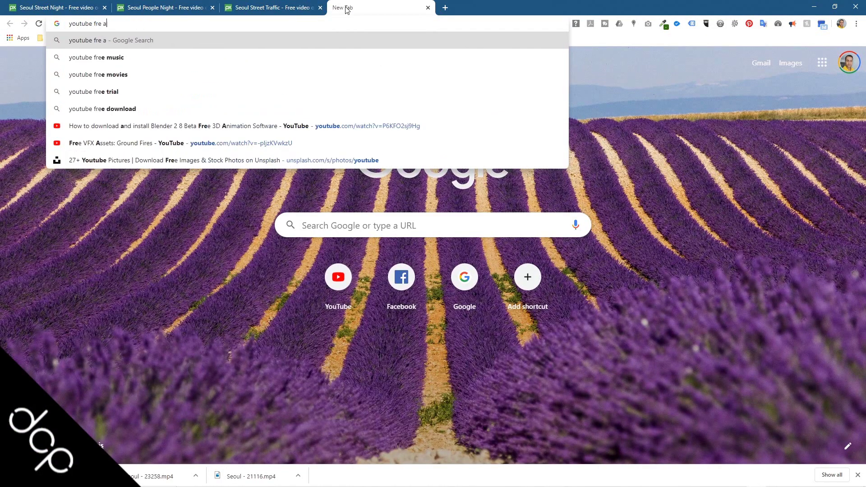
{"action": "key", "text": "BackSpace"}
{"action": "key", "text": "BackSpace"}
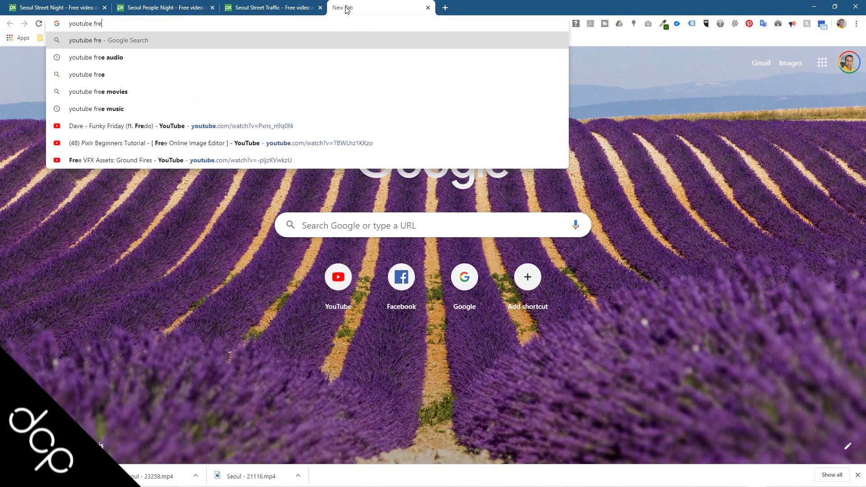
{"action": "key", "text": "Down"}
{"action": "key", "text": "Return"}
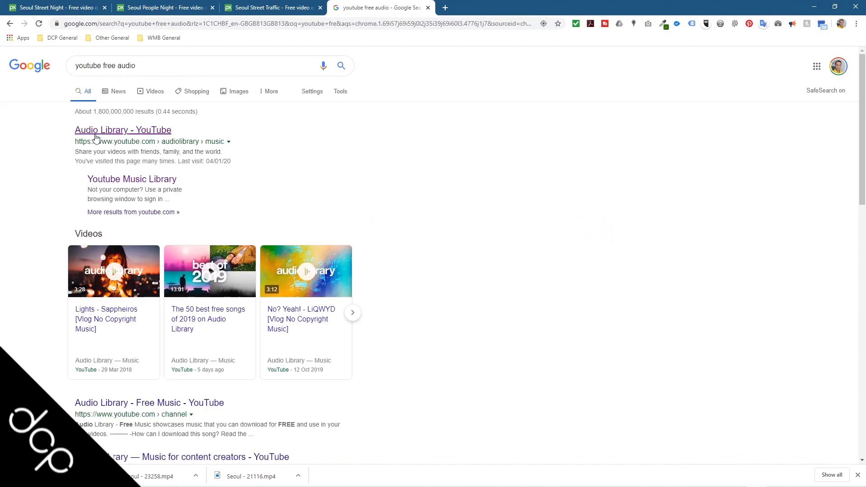
{"action": "left_click", "coordinate": [135, 131]}
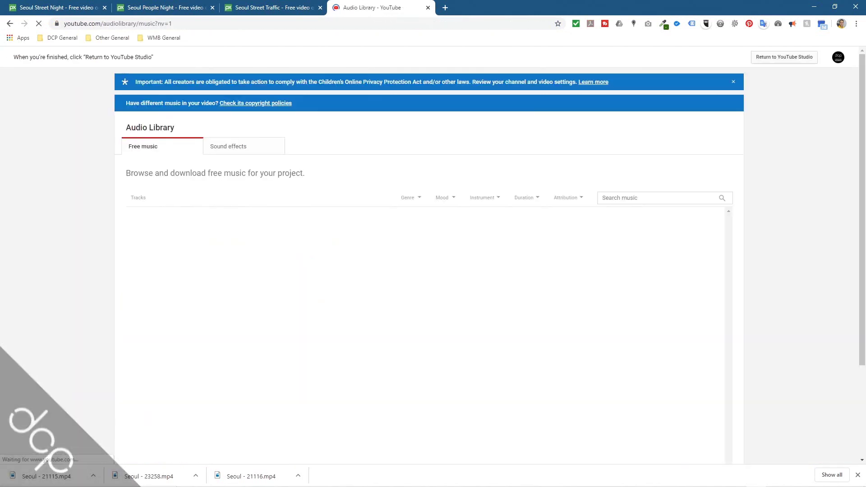
- Search the free music for "Timeless" and download the Timeless track by Slenderbeats
{"action": "left_click", "coordinate": [647, 197]}
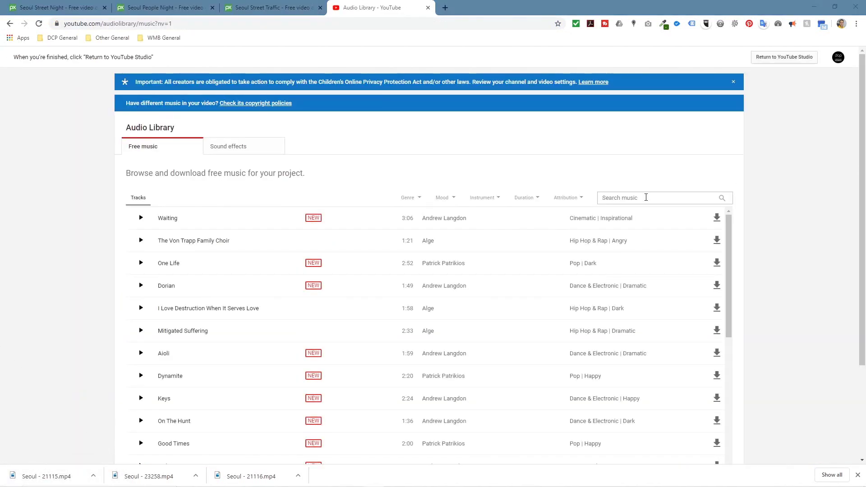
{"action": "type", "text": "Timeless"}
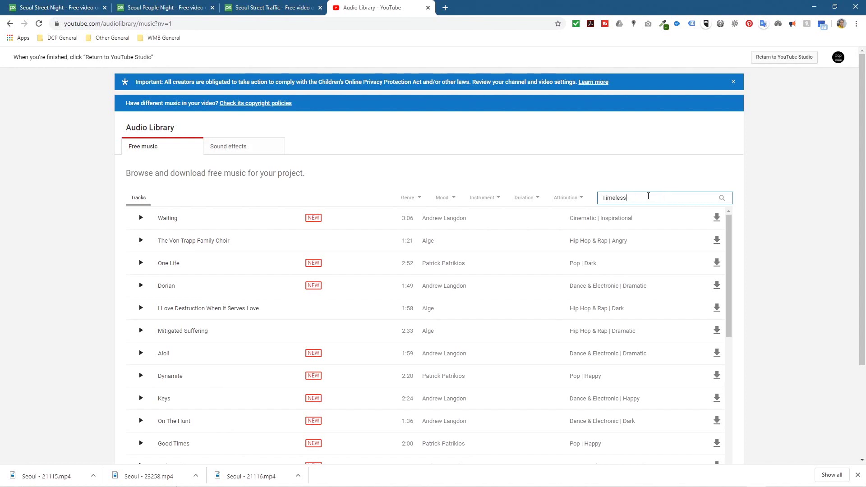
{"action": "key", "text": "Return"}
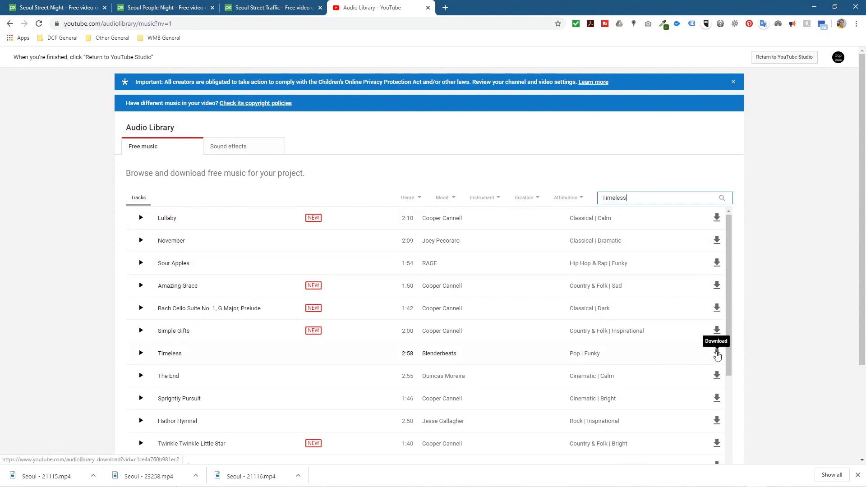
{"action": "left_click", "coordinate": [717, 353]}
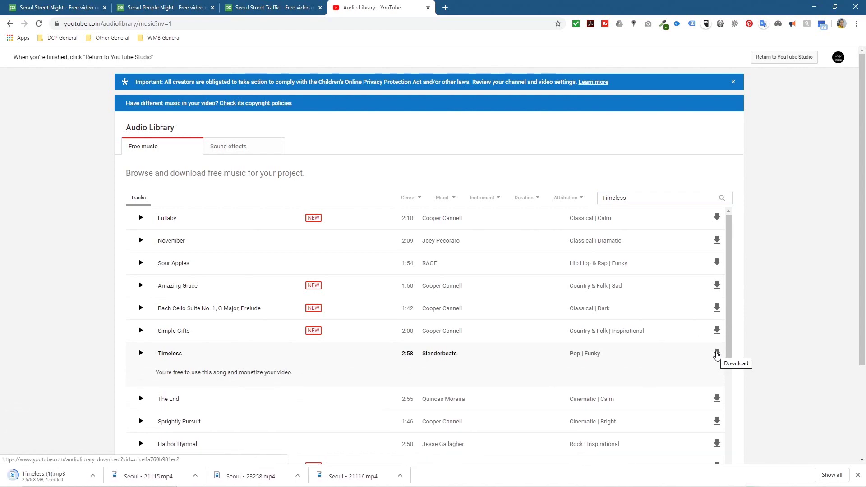
- Arrange the browser beside the Add Video Transitions folder and transfer the three downloaded Seoul videos and the Timeless audio file into it
{"action": "key", "text": "super+Left"}
{"action": "left_click", "coordinate": [531, 63]}
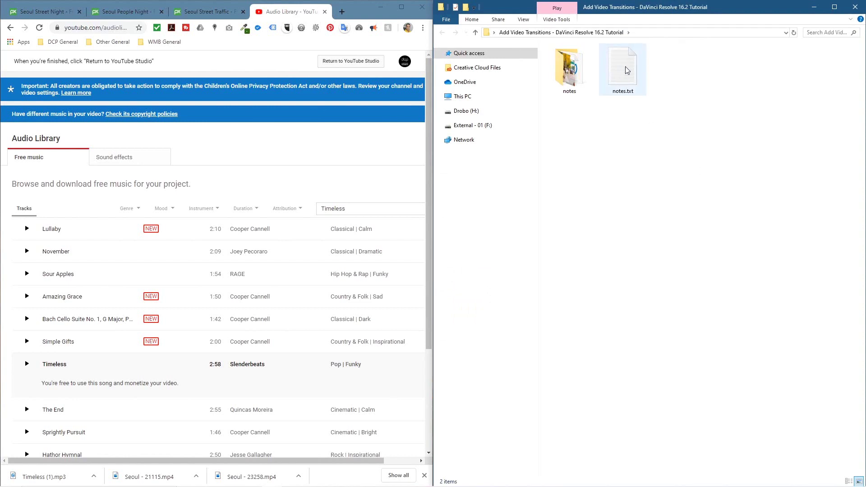
{"action": "double_click", "coordinate": [627, 70]}
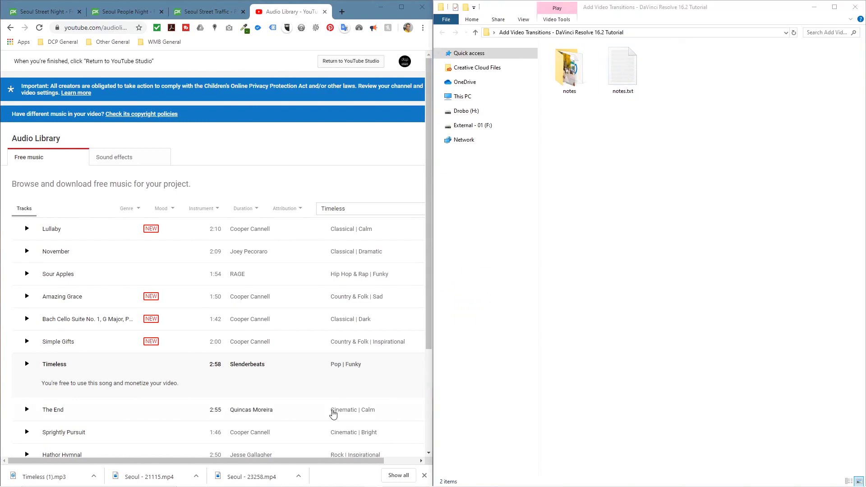
{"action": "left_click_drag", "start_coordinate": [271, 475], "coordinate": [595, 325]}
{"action": "left_click_drag", "start_coordinate": [167, 481], "coordinate": [632, 320]}
{"action": "left_click_drag", "start_coordinate": [434, 352], "coordinate": [518, 352]}
{"action": "left_click_drag", "start_coordinate": [367, 482], "coordinate": [694, 136]}
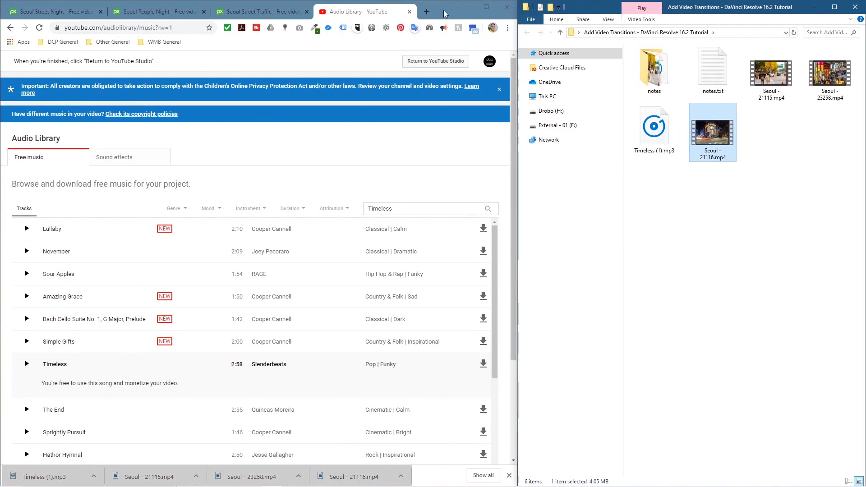
- Close the browser and bring up DaVinci Resolve alongside the Add Video Transitions folder window
{"action": "left_click", "coordinate": [507, 7]}
{"action": "left_click", "coordinate": [634, 291]}
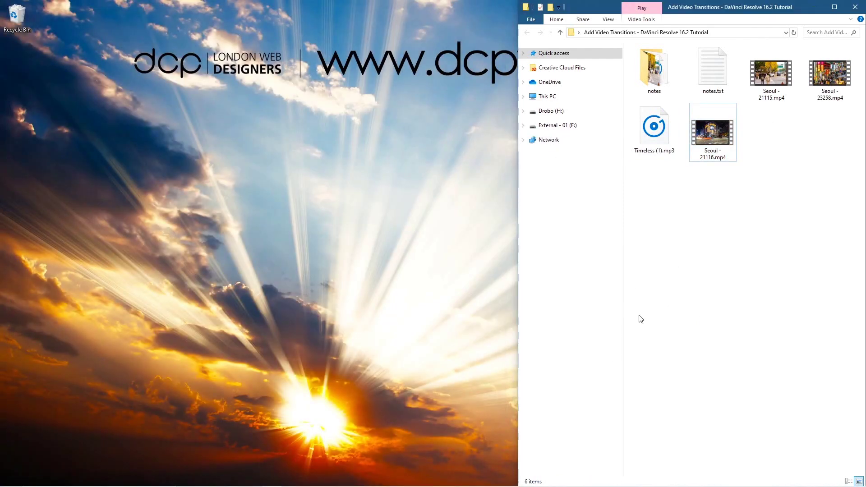
{"action": "key", "text": "super"}
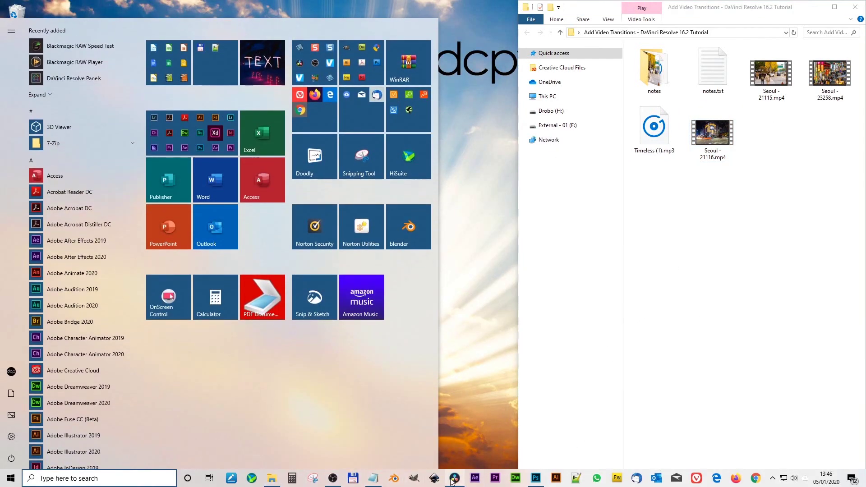
{"action": "left_click", "coordinate": [453, 479]}
{"action": "key", "text": "alt+Tab"}
- Load the three Seoul videos and Timeless (1).mp3 from the folder into Resolve's media storage browser and return to the full Resolve window
{"action": "left_click", "coordinate": [716, 132]}
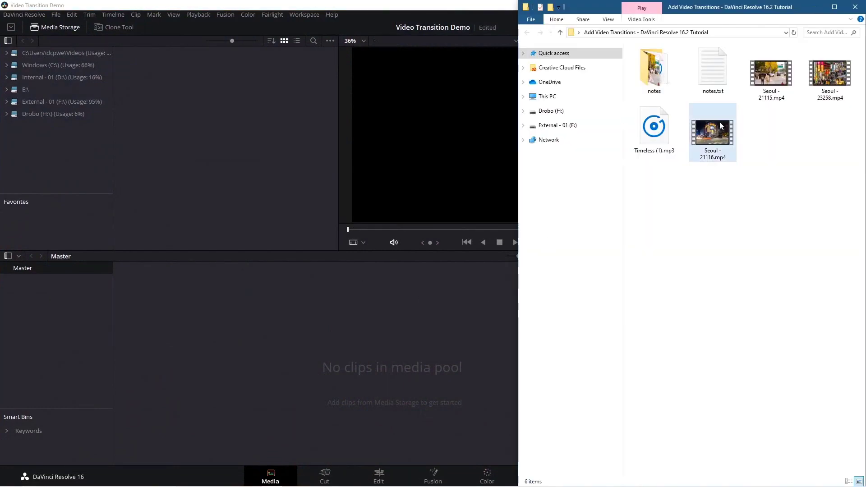
{"action": "left_click", "coordinate": [771, 73]}
{"action": "left_click", "coordinate": [829, 73], "text": "ctrl"}
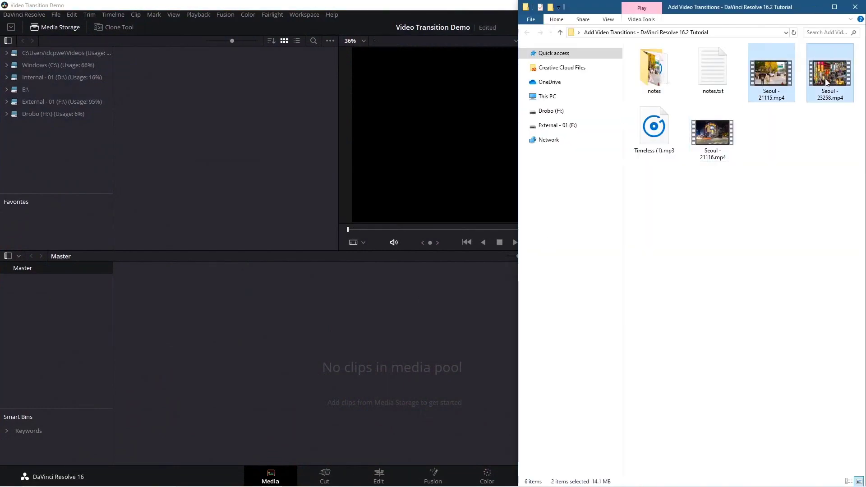
{"action": "left_click", "coordinate": [672, 132], "text": "ctrl"}
{"action": "left_click", "coordinate": [712, 132], "text": "ctrl"}
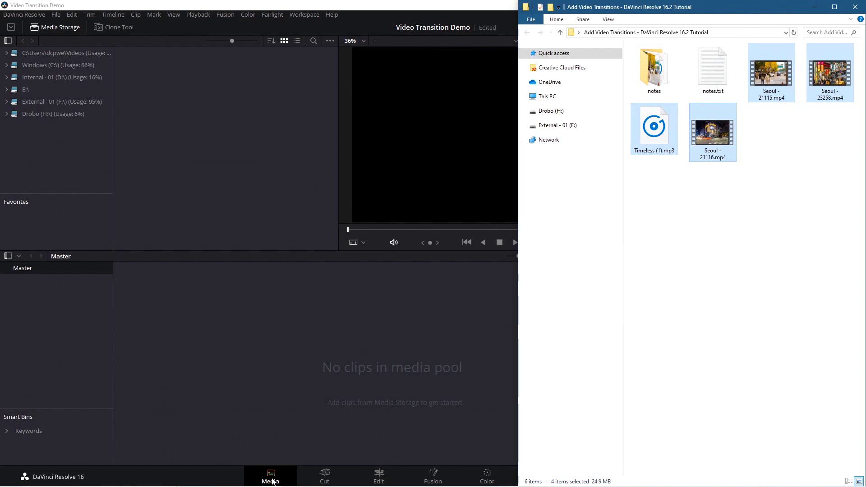
{"action": "left_click_drag", "start_coordinate": [715, 138], "coordinate": [182, 125]}
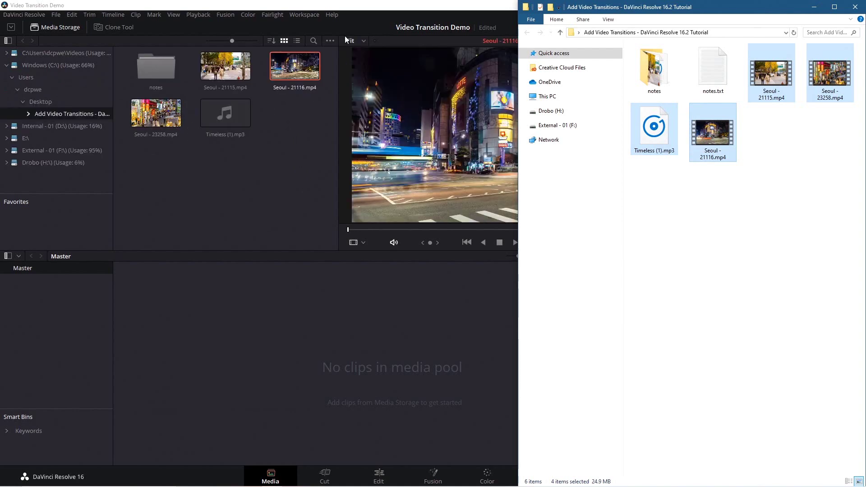
{"action": "double_click", "coordinate": [348, 5]}
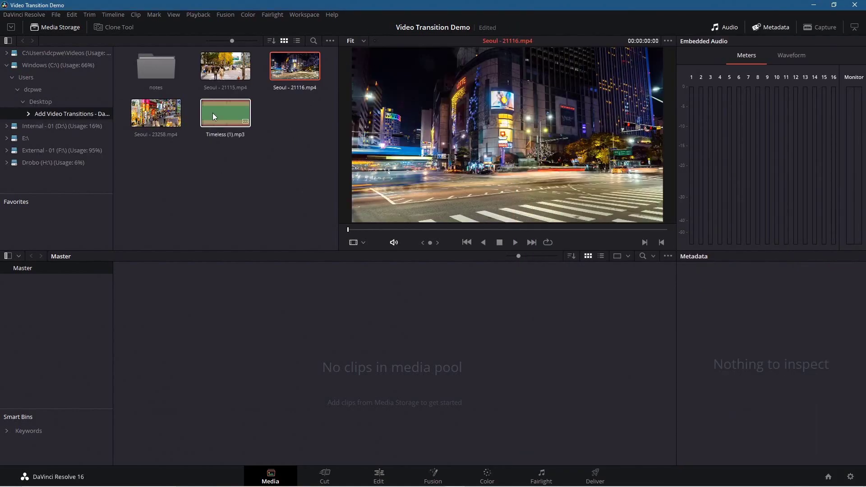
- Import the three Seoul videos and Timeless (1).mp3 into the media pool, changing the project frame rate to match the clips
{"action": "left_click_drag", "start_coordinate": [320, 143], "coordinate": [173, 93]}
{"action": "left_click_drag", "start_coordinate": [229, 85], "coordinate": [252, 344]}
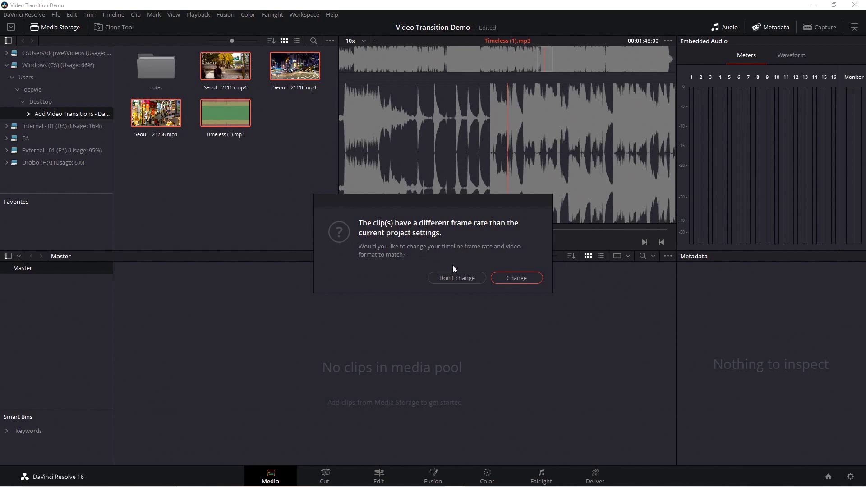
{"action": "left_click", "coordinate": [517, 278]}
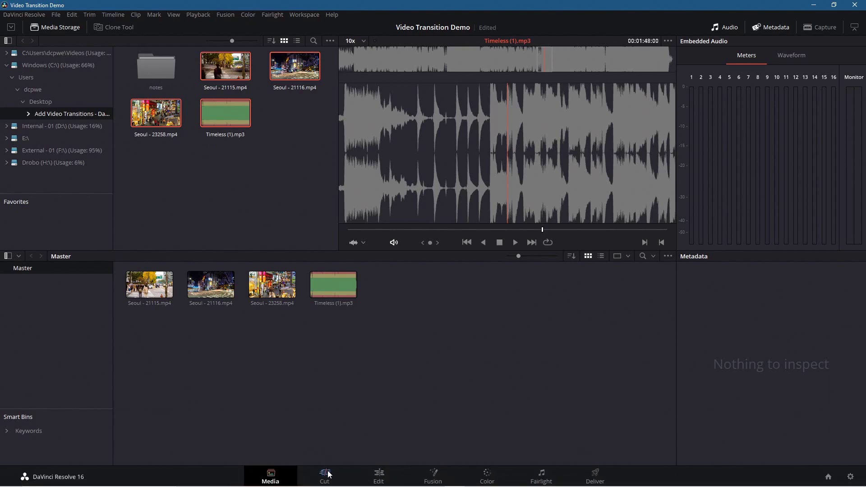
- On the Edit page, place Seoul - 21115, 21116 and 23258 end to end on the Video 1 track
{"action": "left_click", "coordinate": [382, 476]}
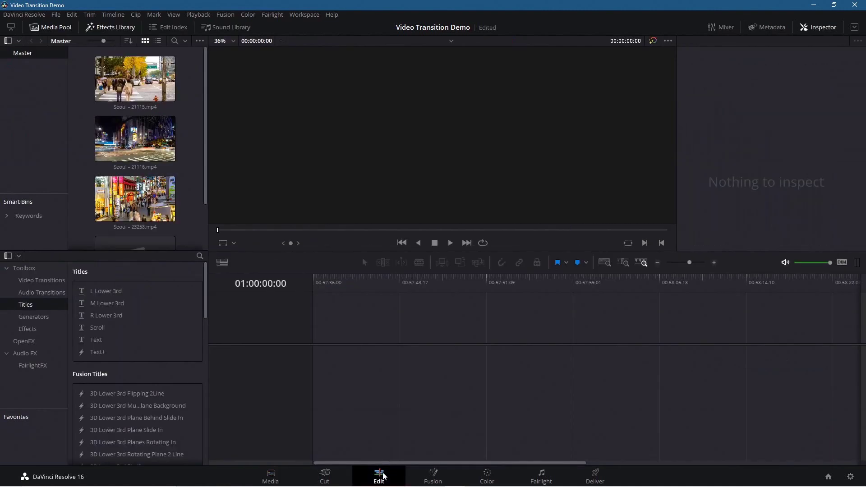
{"action": "scroll", "coordinate": [191, 191], "scroll_direction": "down", "scroll_amount": 2}
{"action": "scroll", "coordinate": [191, 123], "scroll_direction": "up", "scroll_amount": 2}
{"action": "left_click_drag", "start_coordinate": [136, 78], "coordinate": [321, 364]}
{"action": "left_click_drag", "start_coordinate": [689, 264], "coordinate": [689, 267]}
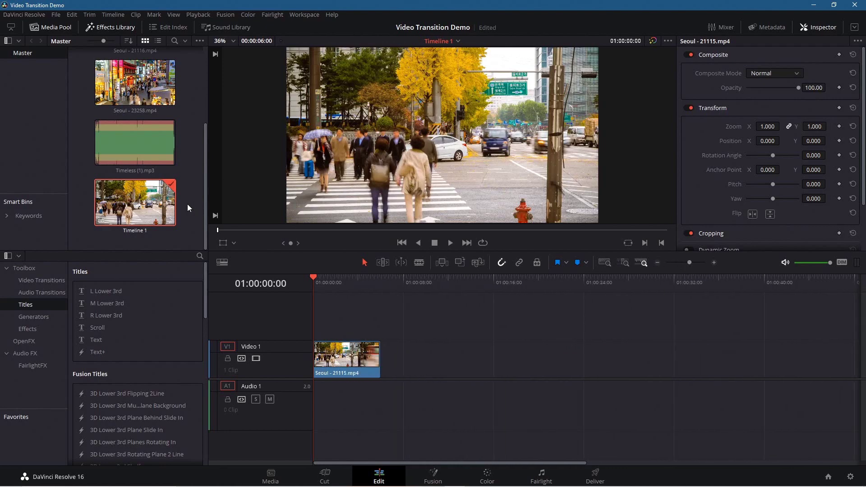
{"action": "scroll", "coordinate": [189, 126], "scroll_direction": "up", "scroll_amount": 3}
{"action": "left_click_drag", "start_coordinate": [145, 126], "coordinate": [421, 356]}
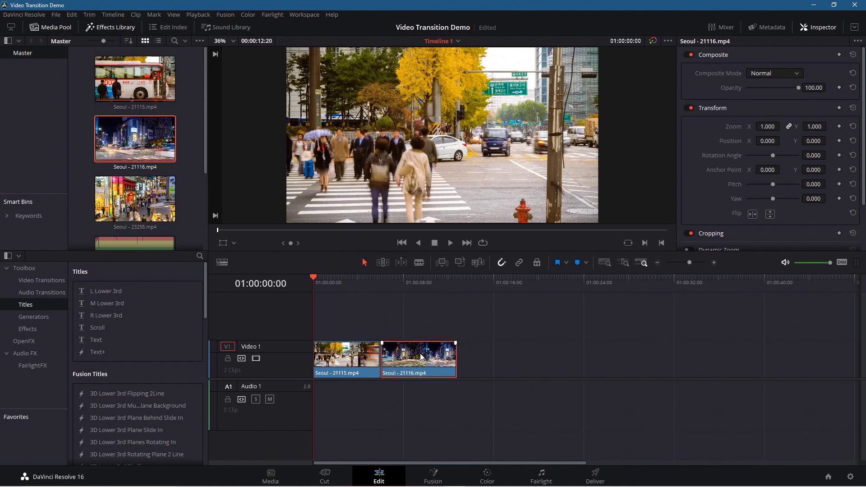
{"action": "left_click_drag", "start_coordinate": [160, 198], "coordinate": [487, 360]}
{"action": "left_click_drag", "start_coordinate": [540, 360], "coordinate": [513, 360]}
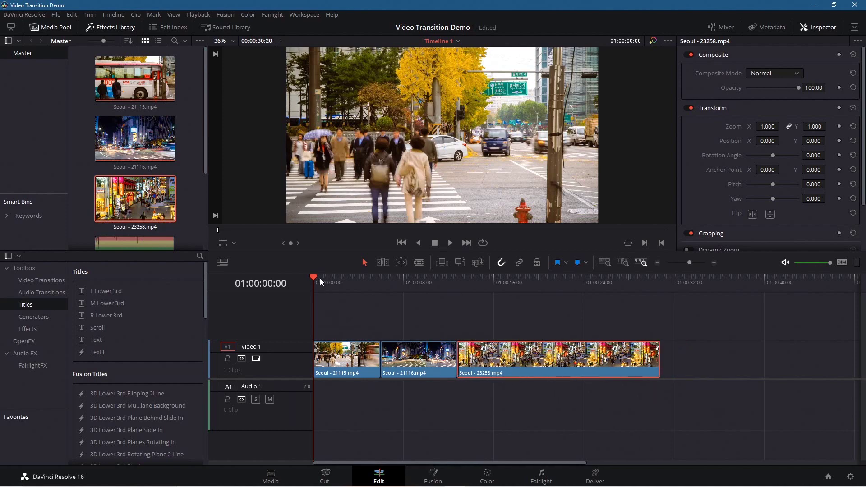
- Play the opening of the timeline, return to its start and scrub through to the cut before Seoul - 23258.mp4
{"action": "left_click_drag", "start_coordinate": [316, 280], "coordinate": [310, 307]}
{"action": "left_click", "coordinate": [450, 242]}
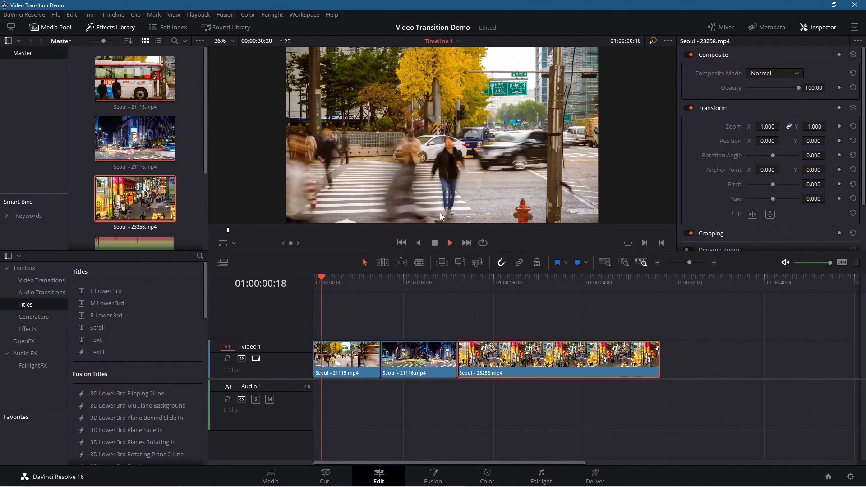
{"action": "left_click", "coordinate": [435, 243]}
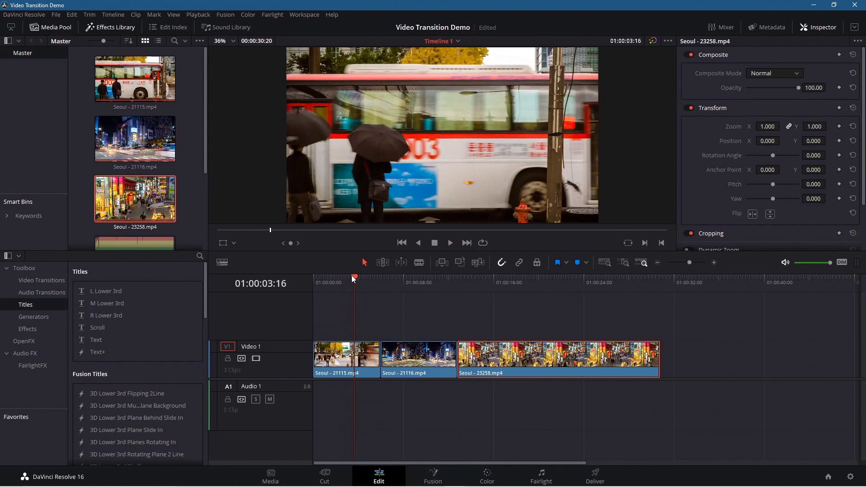
{"action": "left_click_drag", "start_coordinate": [354, 279], "coordinate": [315, 284]}
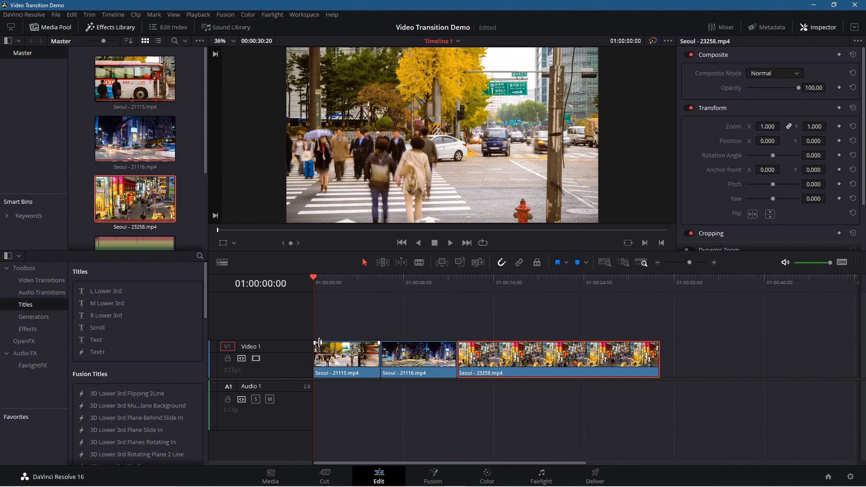
{"action": "left_click_drag", "start_coordinate": [313, 278], "coordinate": [457, 279]}
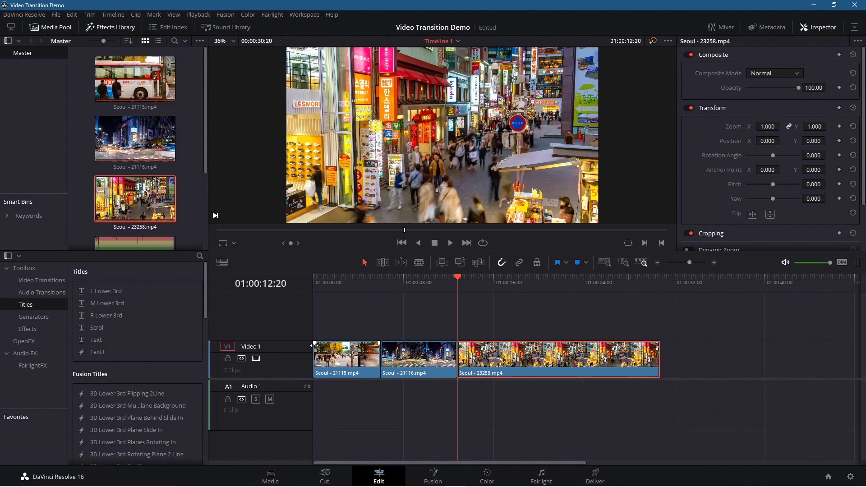
- Fade in the start of Seoul - 21115.mp4 over about 2 seconds, preview it, and fade out the end of Seoul - 23258.mp4
{"action": "left_click_drag", "start_coordinate": [314, 343], "coordinate": [337, 344]}
{"action": "left_click_drag", "start_coordinate": [456, 276], "coordinate": [312, 279]}
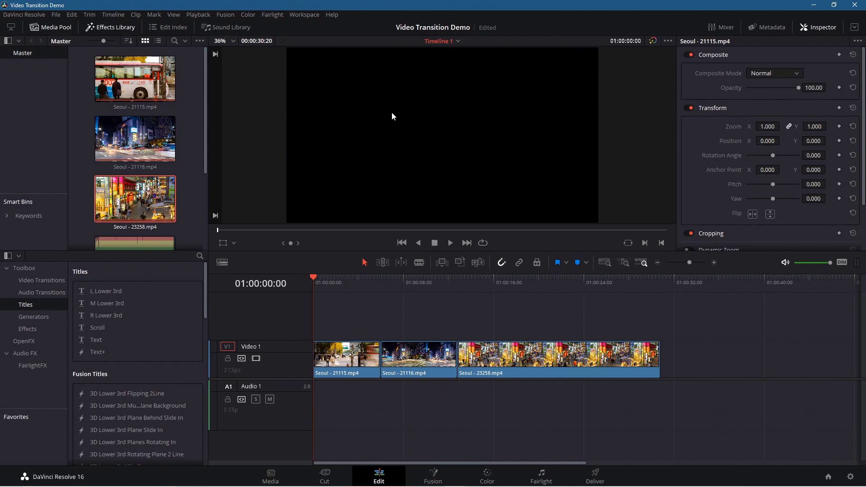
{"action": "left_click", "coordinate": [451, 243]}
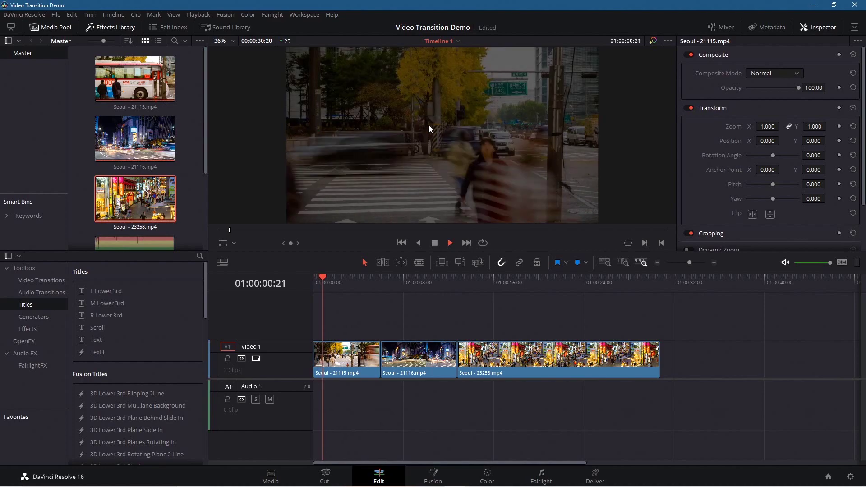
{"action": "left_click", "coordinate": [433, 243]}
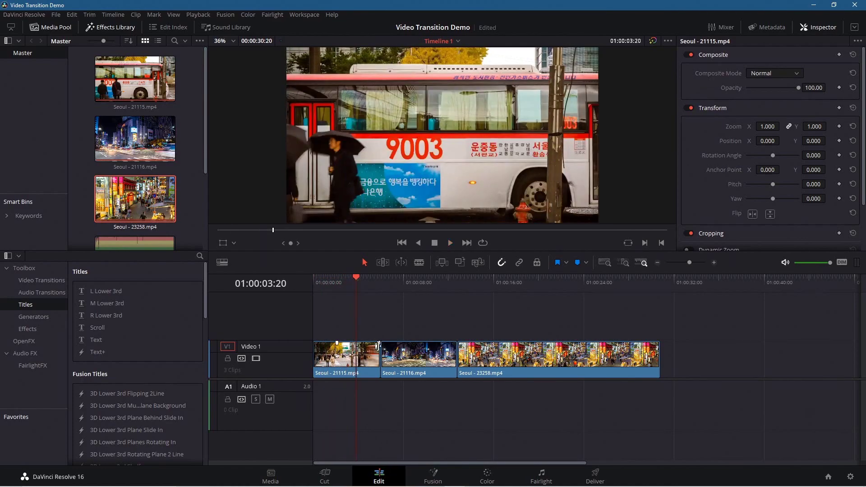
{"action": "left_click_drag", "start_coordinate": [380, 348], "coordinate": [377, 342]}
{"action": "left_click_drag", "start_coordinate": [659, 343], "coordinate": [633, 343]}
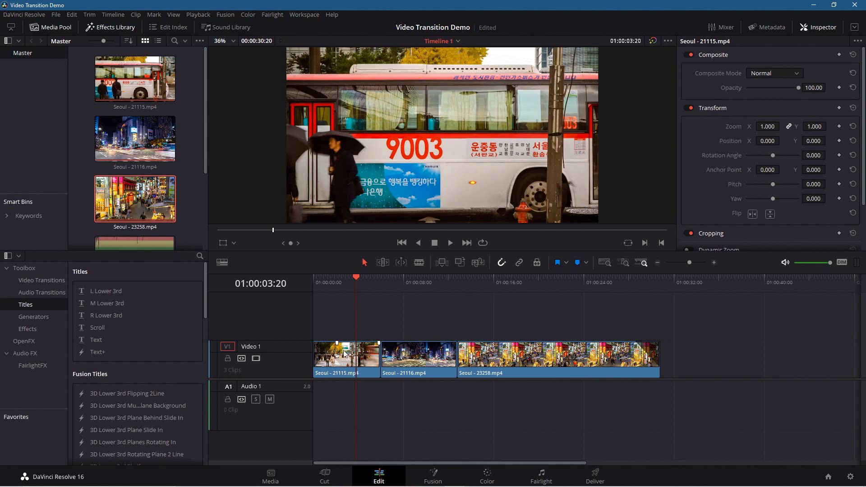
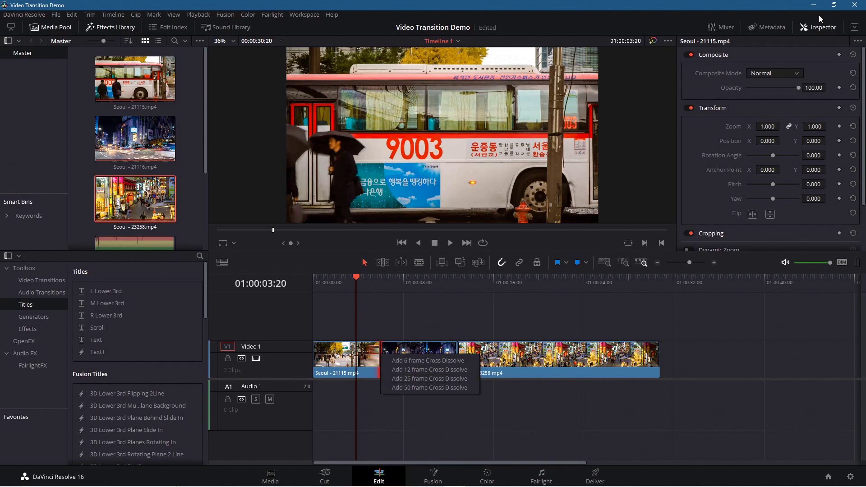
- Check the frame rate of Seoul - 21115.mp4 in its file properties in File Explorer, and return to DaVinci Resolve
{"action": "left_click", "coordinate": [812, 5]}
{"action": "left_click", "coordinate": [812, 6]}
{"action": "left_click", "coordinate": [770, 72]}
{"action": "right_click", "coordinate": [770, 71]}
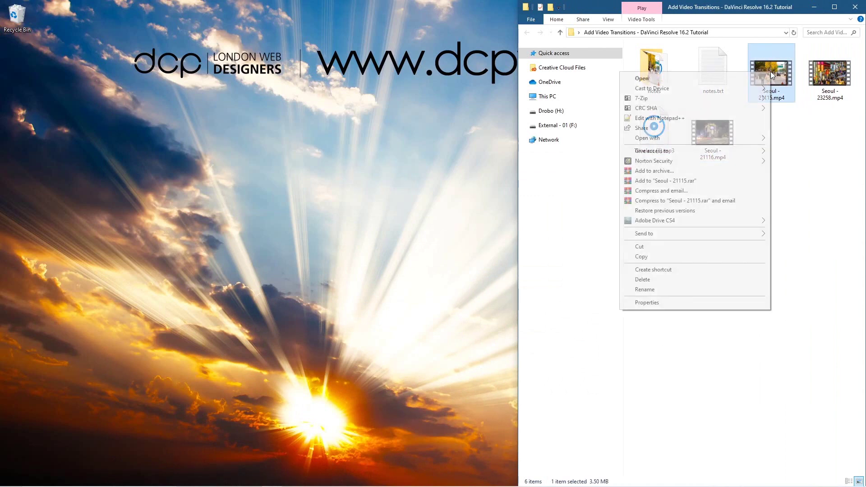
{"action": "left_click", "coordinate": [688, 303]}
{"action": "left_click", "coordinate": [762, 93]}
{"action": "left_click_drag", "start_coordinate": [778, 81], "coordinate": [355, 96]}
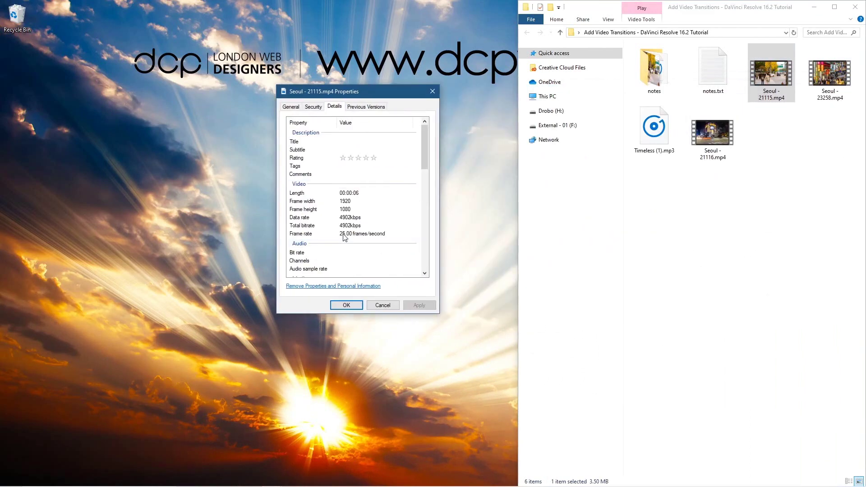
{"action": "left_click", "coordinate": [354, 236]}
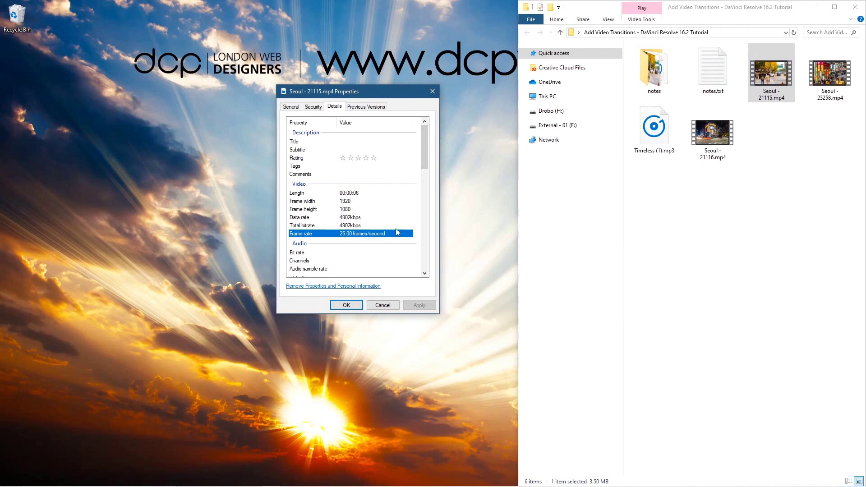
{"action": "left_click", "coordinate": [432, 91]}
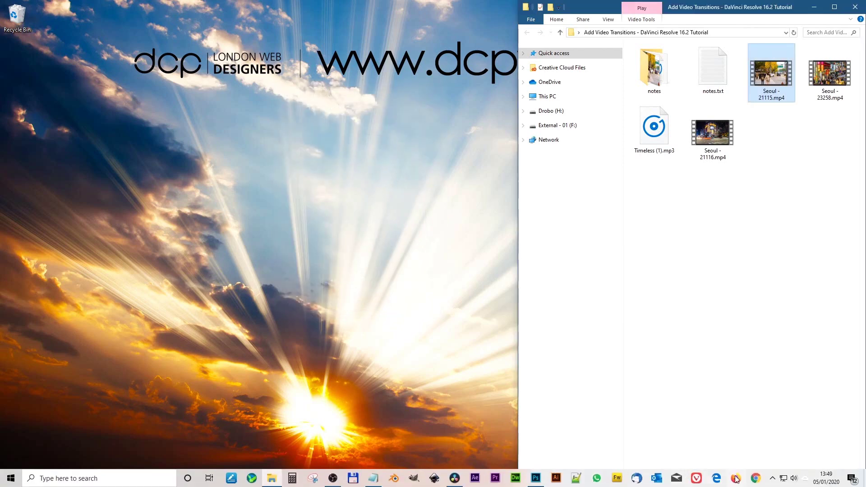
{"action": "left_click", "coordinate": [455, 478]}
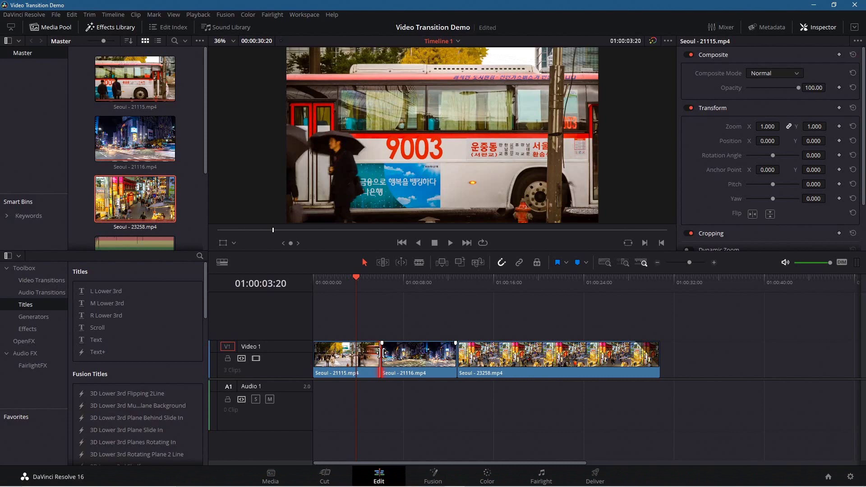
- Add a 25-frame Cross Dissolve at both cuts between the Seoul clips, trimming the clips to fit, and play back the transitions
{"action": "right_click", "coordinate": [382, 353]}
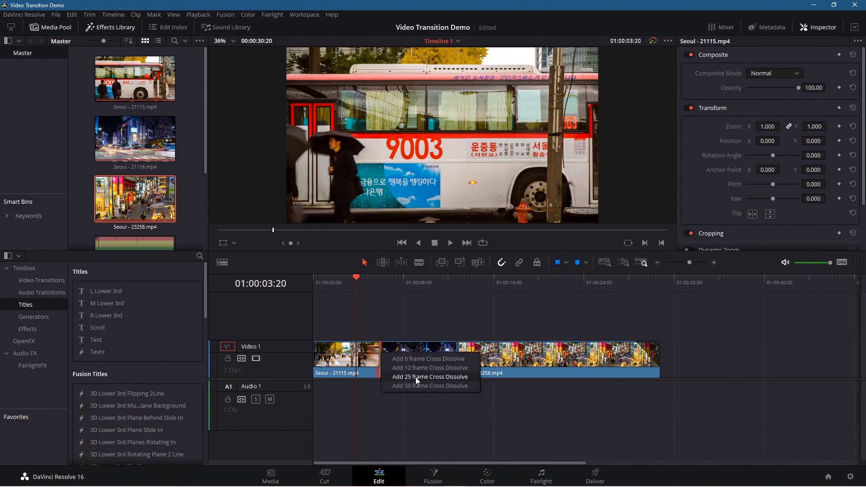
{"action": "left_click", "coordinate": [415, 377]}
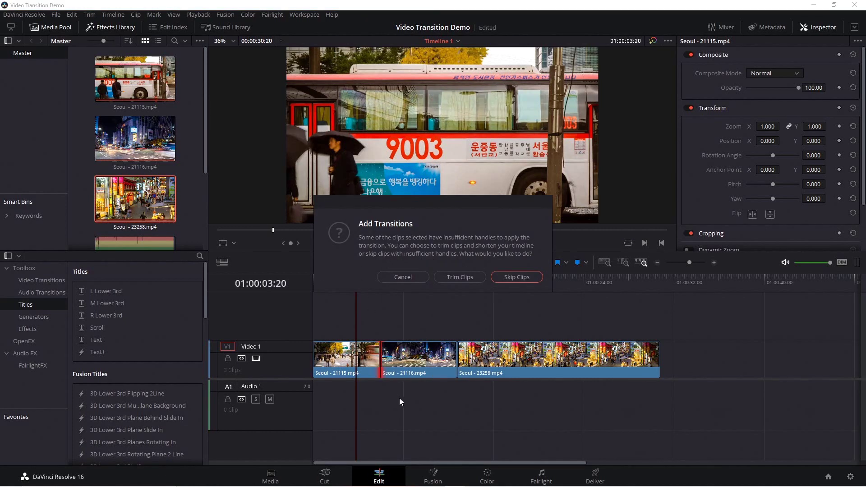
{"action": "left_click", "coordinate": [460, 277]}
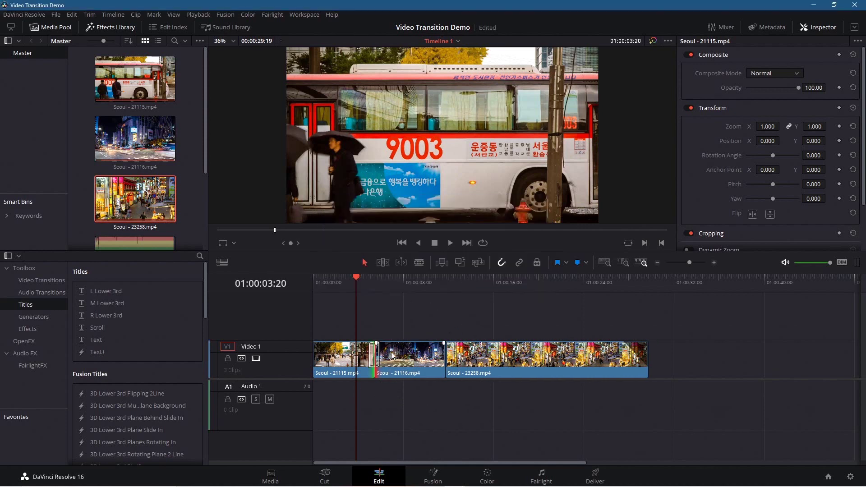
{"action": "right_click", "coordinate": [446, 350]}
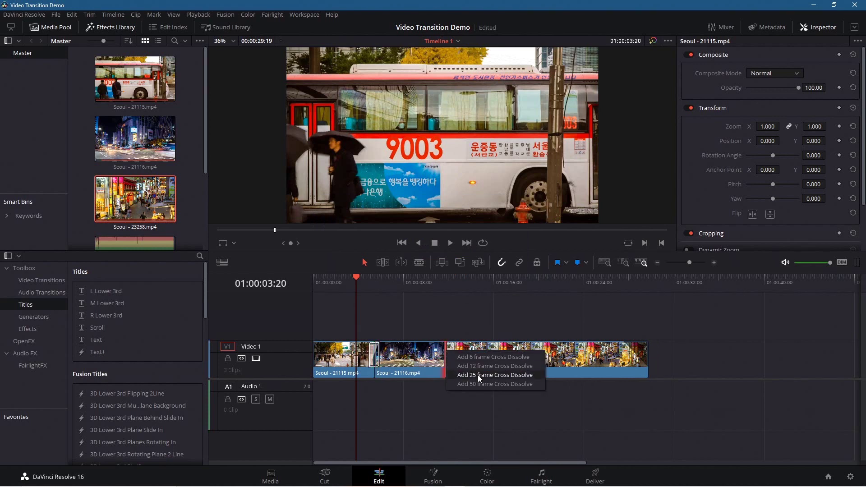
{"action": "left_click", "coordinate": [477, 374]}
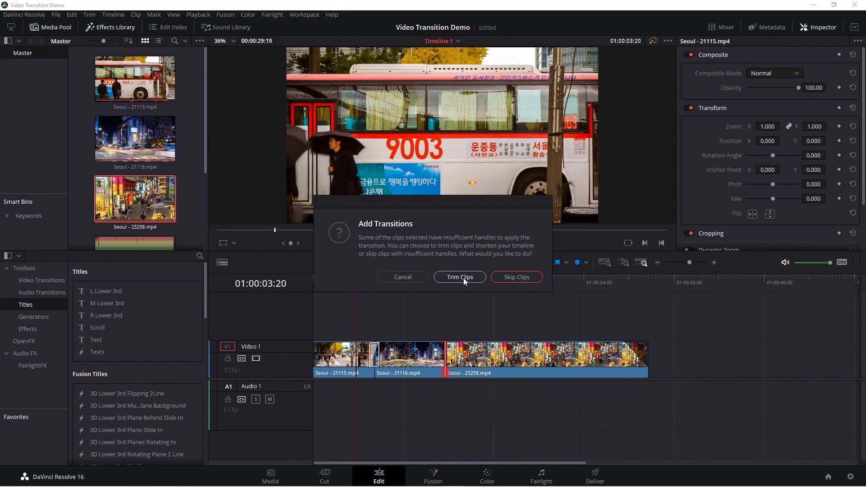
{"action": "left_click", "coordinate": [460, 277]}
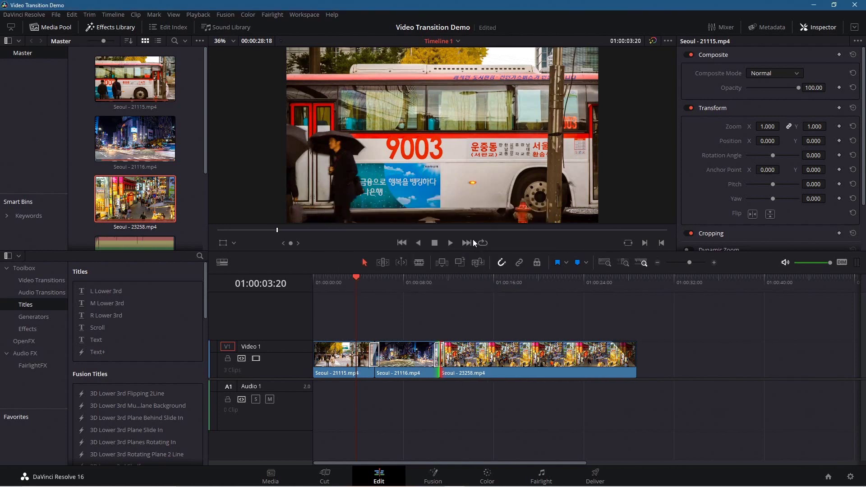
{"action": "left_click", "coordinate": [450, 243]}
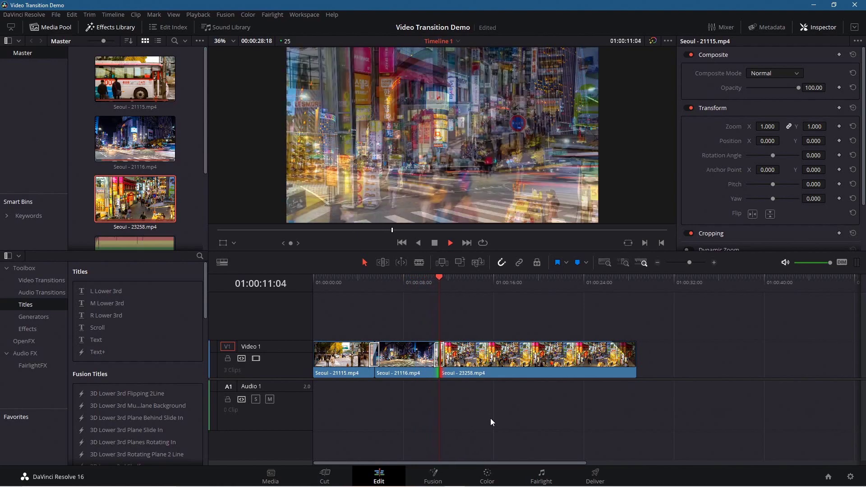
{"action": "left_click", "coordinate": [434, 243]}
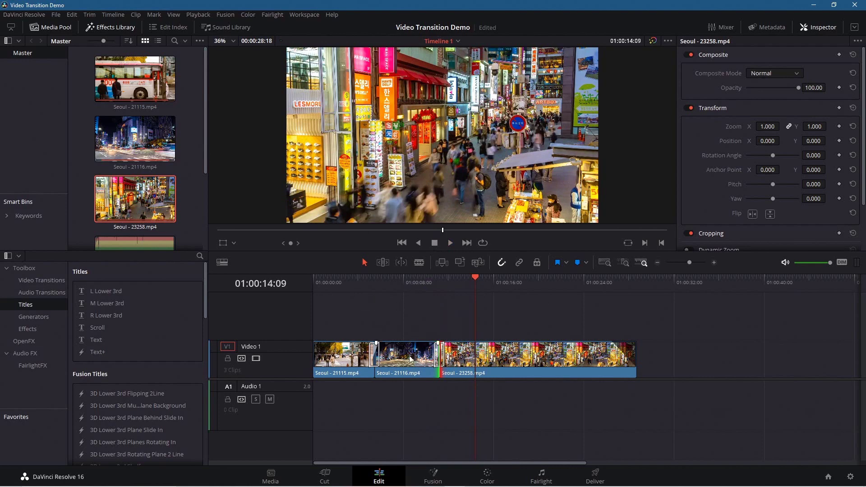
{"action": "left_click", "coordinate": [373, 349]}
{"action": "left_click", "coordinate": [818, 28]}
{"action": "left_click", "coordinate": [819, 27]}
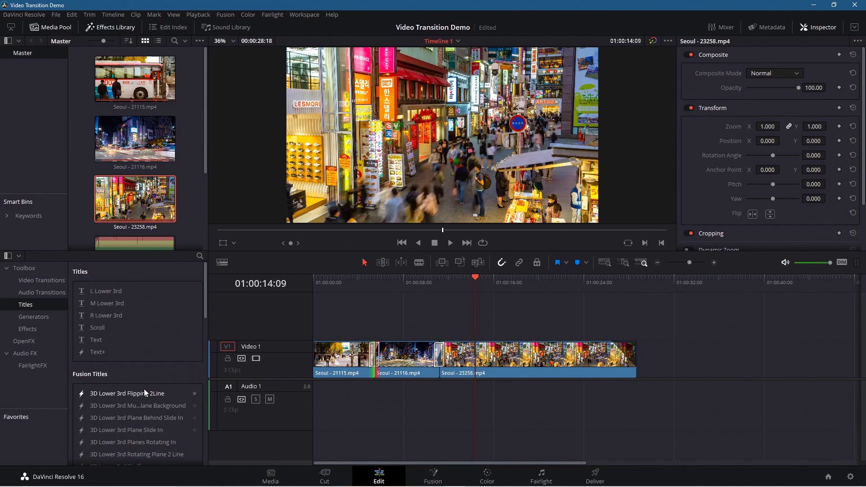
{"action": "scroll", "coordinate": [134, 364], "scroll_direction": "down", "scroll_amount": 1}
{"action": "scroll", "coordinate": [134, 359], "scroll_direction": "up", "scroll_amount": 1}
- Replace the Cross Dissolve between the first two clips with the Box shape video transition and play it from just before the cut
{"action": "left_click", "coordinate": [39, 280]}
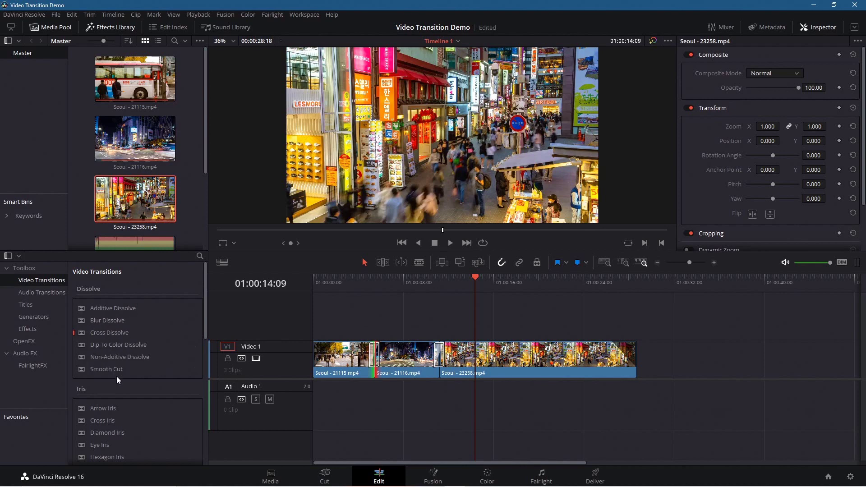
{"action": "scroll", "coordinate": [116, 376], "scroll_direction": "down", "scroll_amount": 2}
{"action": "scroll", "coordinate": [102, 401], "scroll_direction": "down", "scroll_amount": 3}
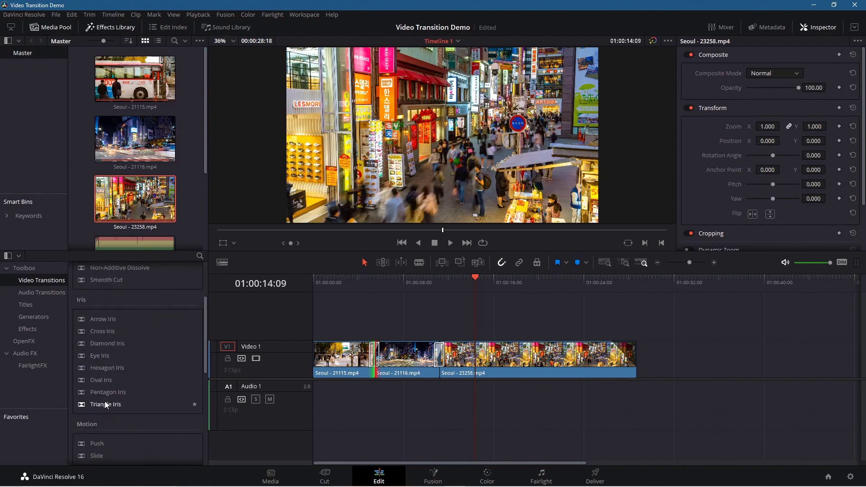
{"action": "scroll", "coordinate": [124, 393], "scroll_direction": "down", "scroll_amount": 2}
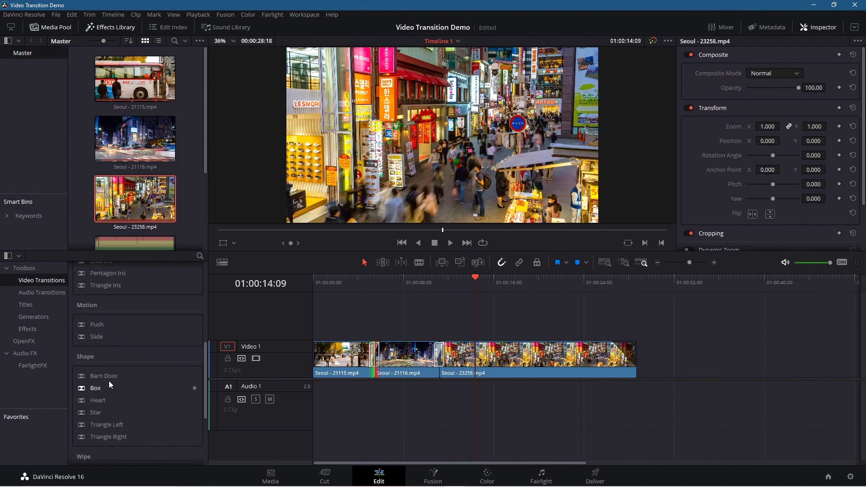
{"action": "scroll", "coordinate": [107, 381], "scroll_direction": "down", "scroll_amount": 1}
{"action": "left_click", "coordinate": [101, 359]}
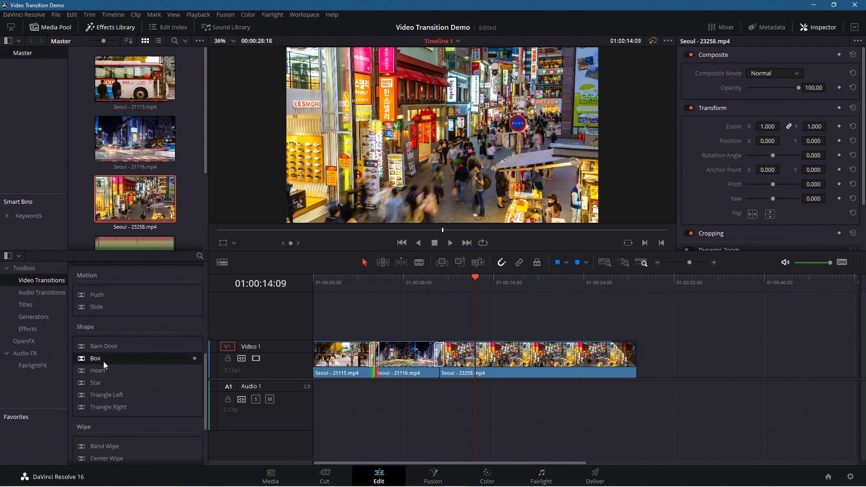
{"action": "left_click_drag", "start_coordinate": [95, 358], "coordinate": [373, 352]}
{"action": "left_click_drag", "start_coordinate": [475, 274], "coordinate": [368, 287]}
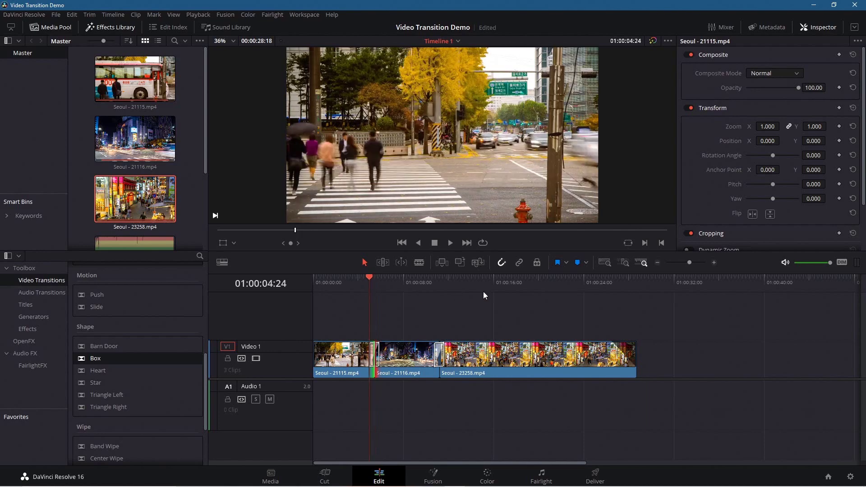
{"action": "left_click", "coordinate": [449, 242]}
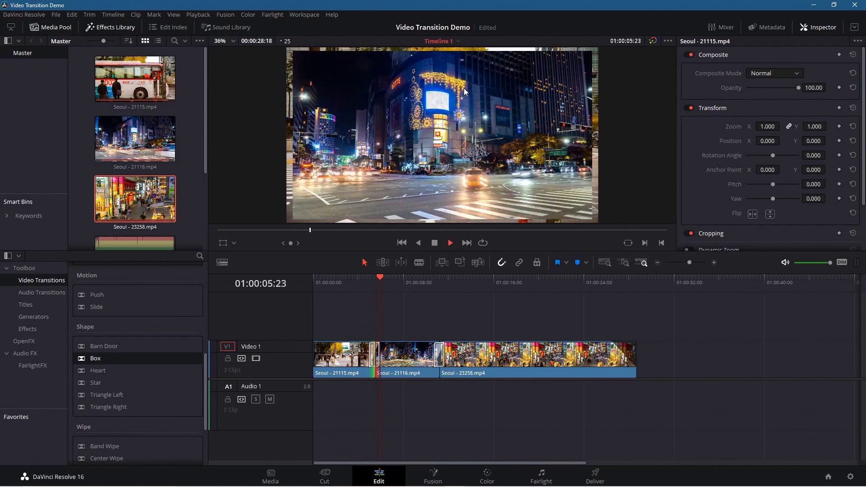
- Replace the transition between Seoul - 21115.mp4 and Seoul - 21116.mp4 with the Star shape transition and play it from before the cut
{"action": "left_click", "coordinate": [435, 243]}
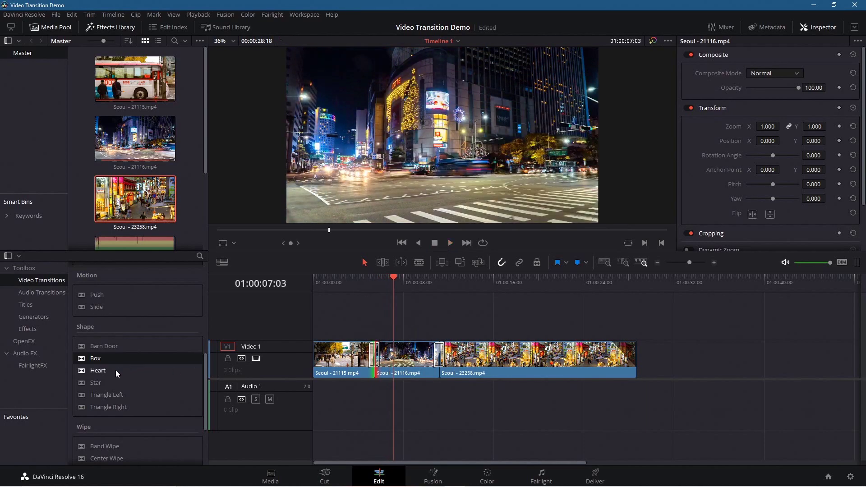
{"action": "left_click_drag", "start_coordinate": [96, 385], "coordinate": [378, 346]}
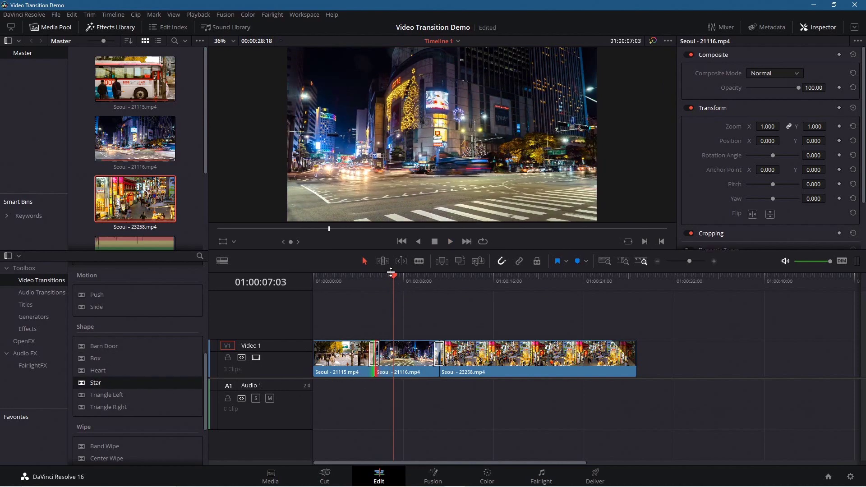
{"action": "left_click_drag", "start_coordinate": [392, 276], "coordinate": [369, 281]}
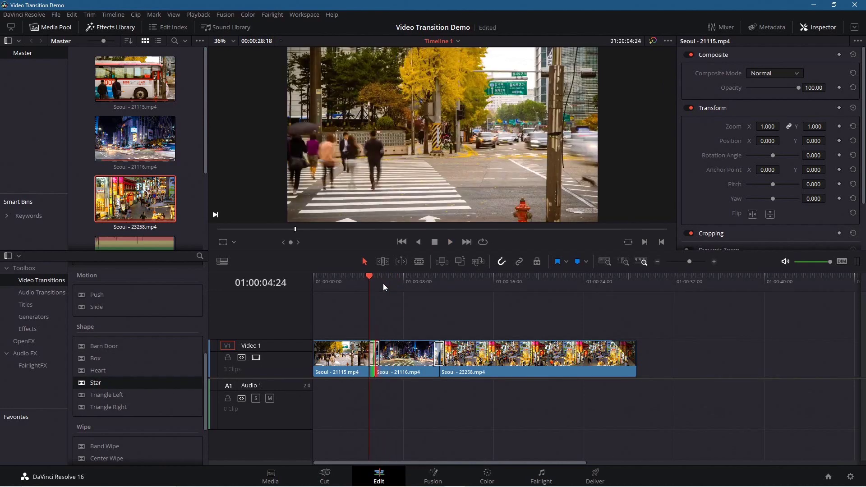
{"action": "left_click", "coordinate": [450, 242]}
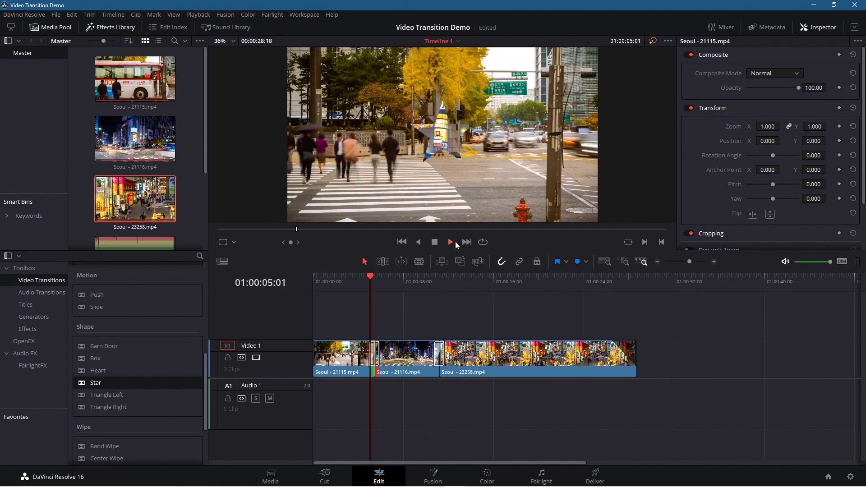
{"action": "left_click", "coordinate": [367, 276]}
{"action": "left_click", "coordinate": [347, 276]}
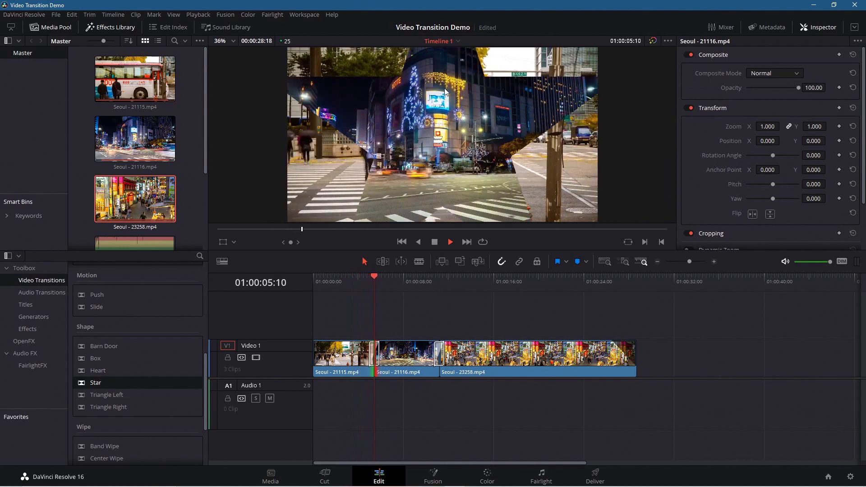
{"action": "key", "text": "space"}
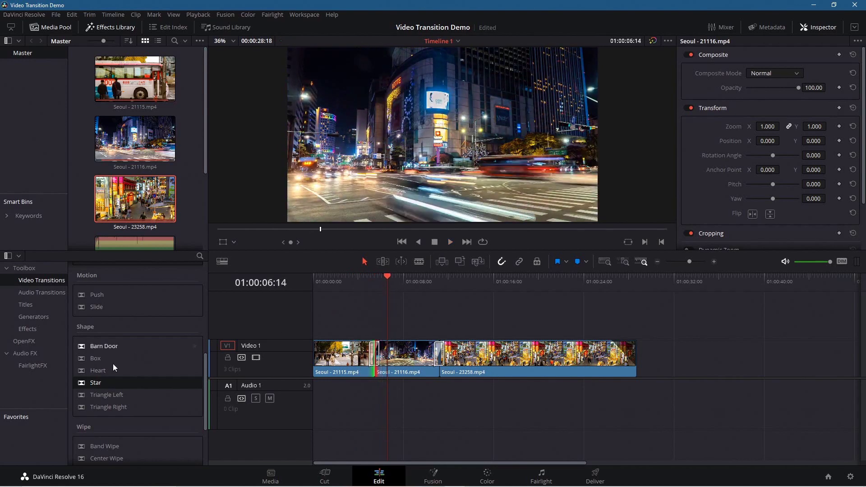
- Apply Additive Dissolve to both cuts between the Seoul clips, play back the first transition, and return the playhead to the timeline start
{"action": "scroll", "coordinate": [128, 356], "scroll_direction": "up", "scroll_amount": 5}
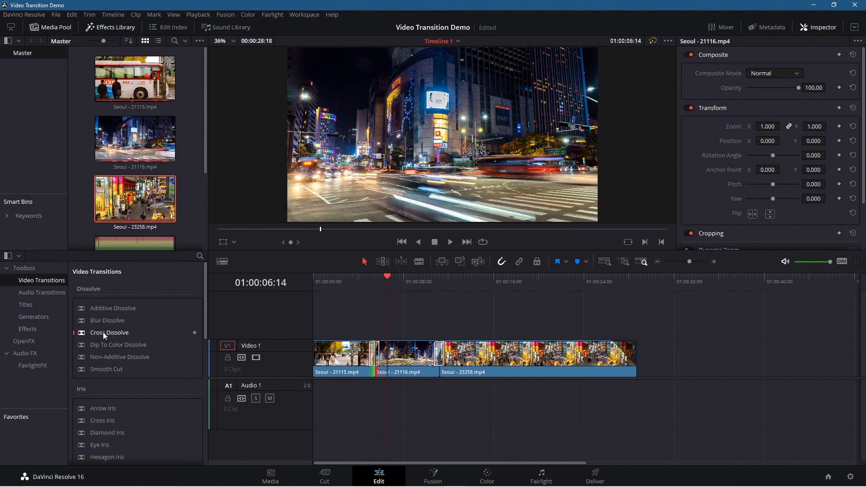
{"action": "left_click", "coordinate": [113, 311]}
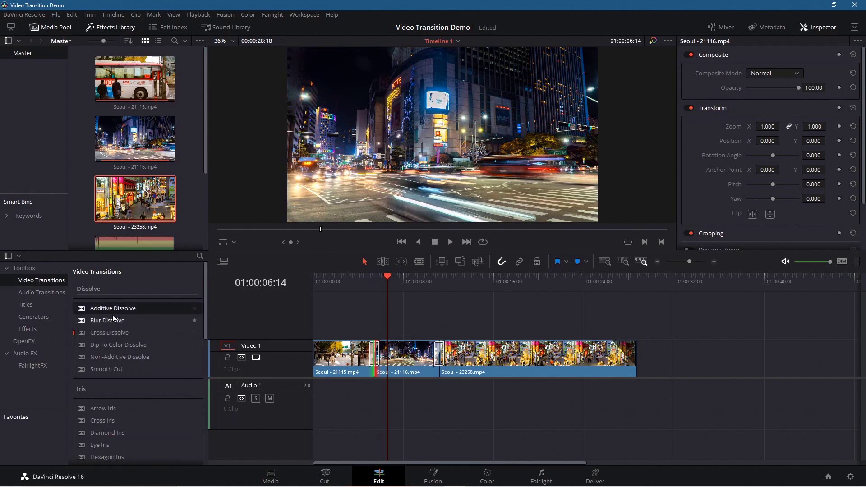
{"action": "left_click_drag", "start_coordinate": [117, 310], "coordinate": [375, 351]}
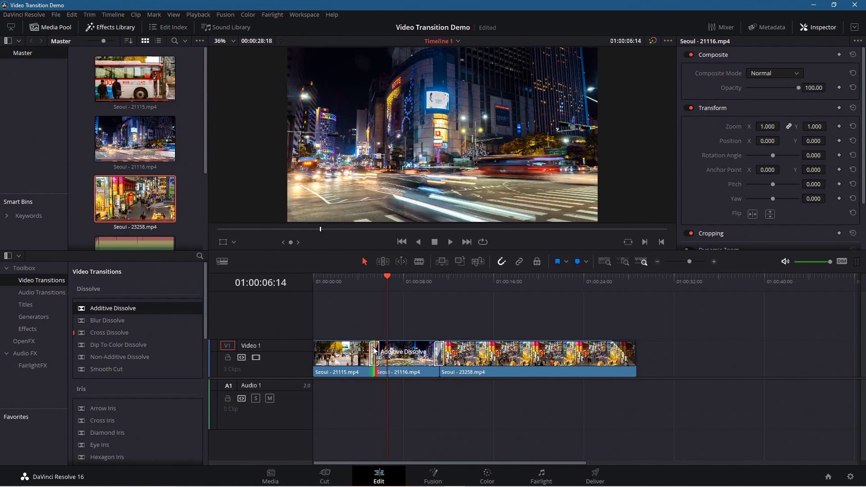
{"action": "left_click_drag", "start_coordinate": [386, 274], "coordinate": [359, 277]}
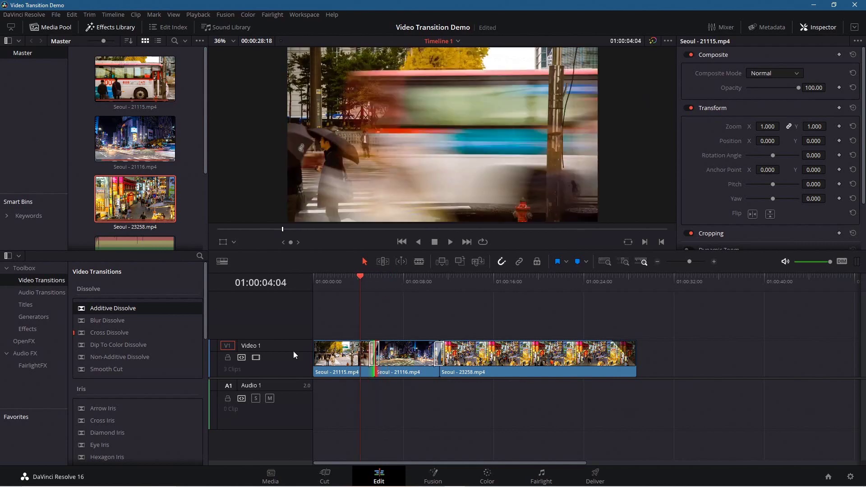
{"action": "left_click", "coordinate": [451, 242]}
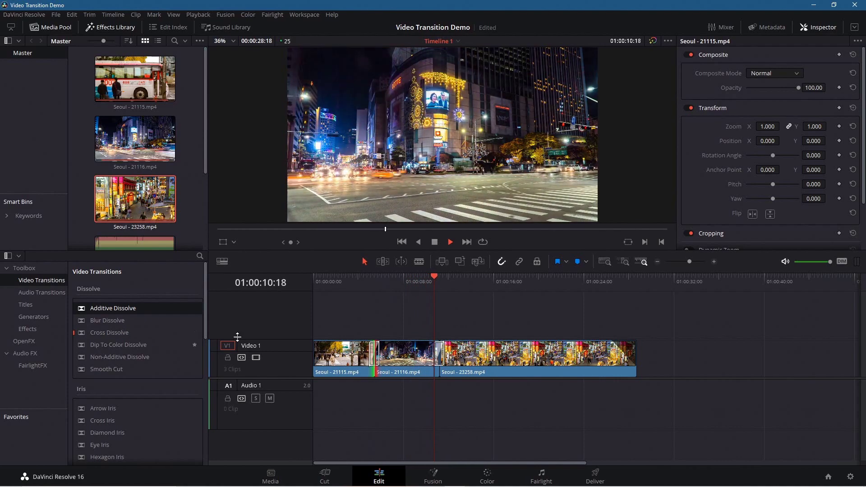
{"action": "key", "text": "space"}
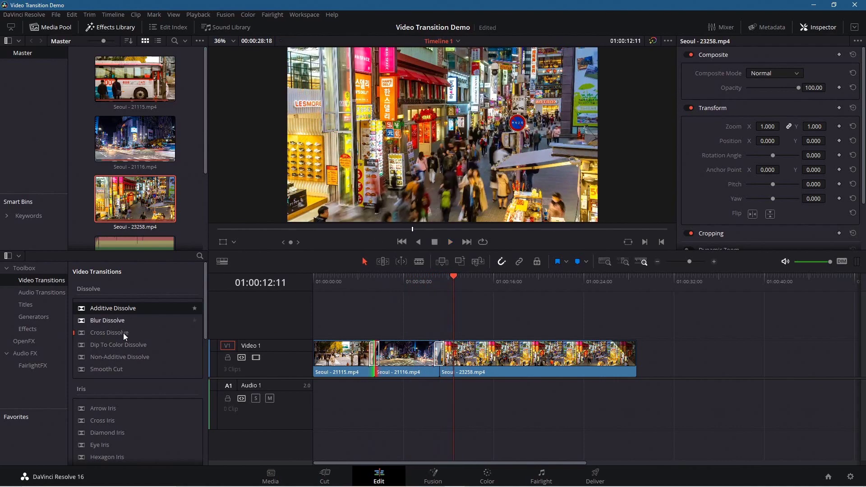
{"action": "left_click_drag", "start_coordinate": [114, 310], "coordinate": [440, 351]}
{"action": "left_click_drag", "start_coordinate": [457, 276], "coordinate": [306, 326]}
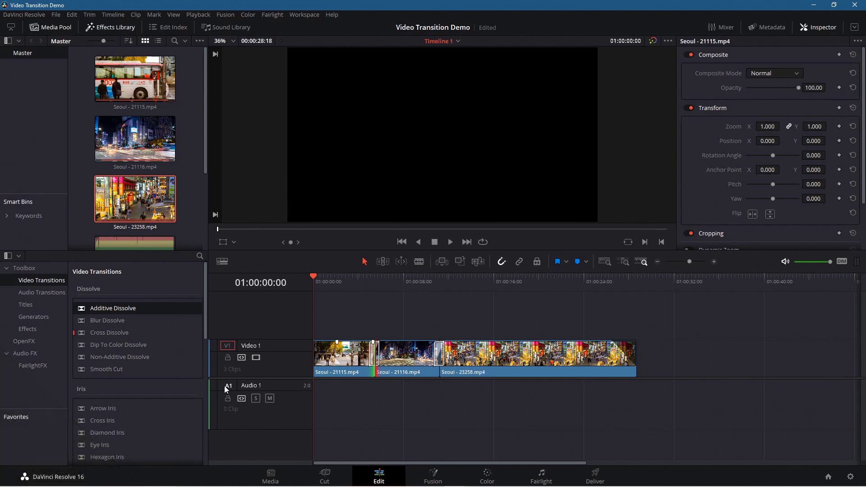
- Replace the transition between the first two clips with X Wipe and play it from just before the cut
{"action": "scroll", "coordinate": [120, 388], "scroll_direction": "down", "scroll_amount": 10}
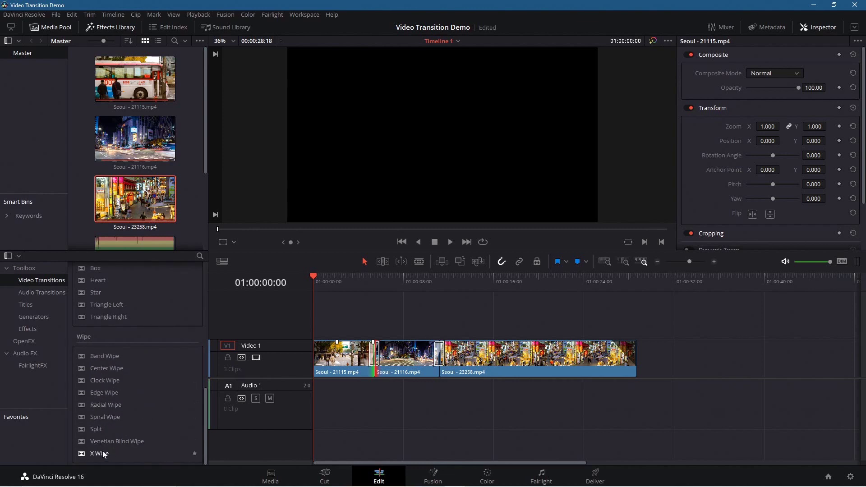
{"action": "left_click_drag", "start_coordinate": [100, 454], "coordinate": [374, 342]}
{"action": "left_click", "coordinate": [450, 241]}
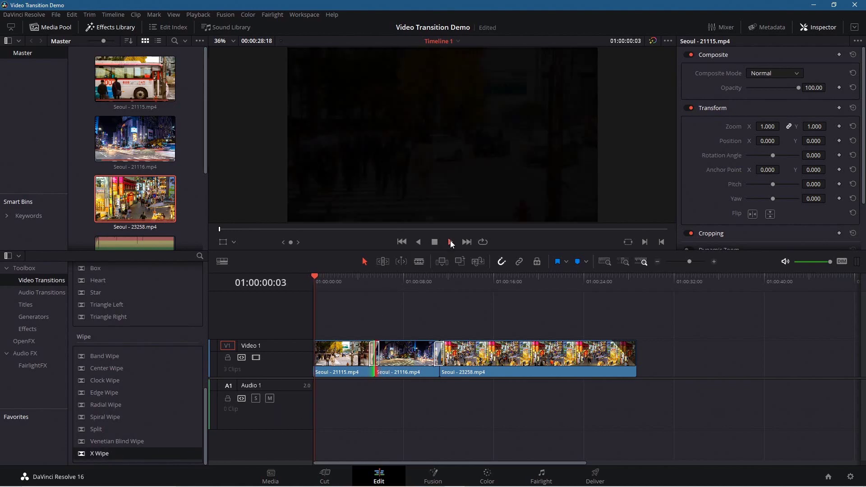
{"action": "left_click", "coordinate": [357, 277]}
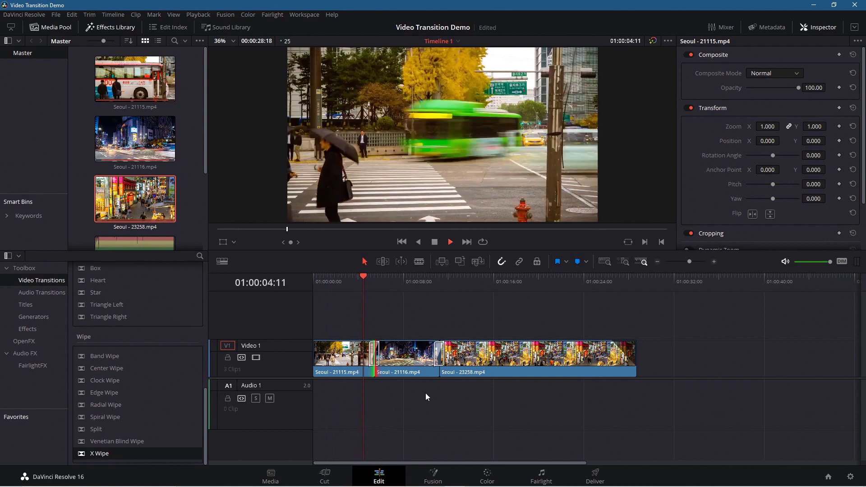
{"action": "left_click", "coordinate": [435, 242]}
- Put Additive Dissolve back on the cut between the first two clips, and check the options available for the second transition
{"action": "scroll", "coordinate": [145, 329], "scroll_direction": "up", "scroll_amount": 15}
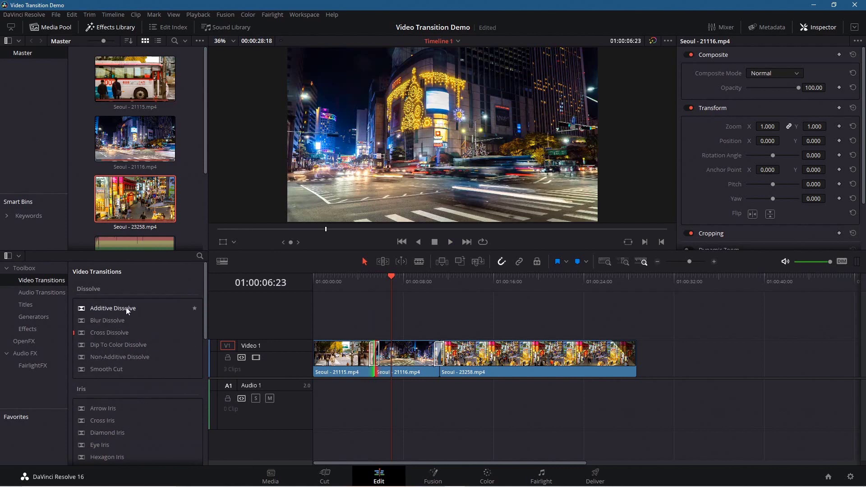
{"action": "left_click_drag", "start_coordinate": [127, 310], "coordinate": [376, 352]}
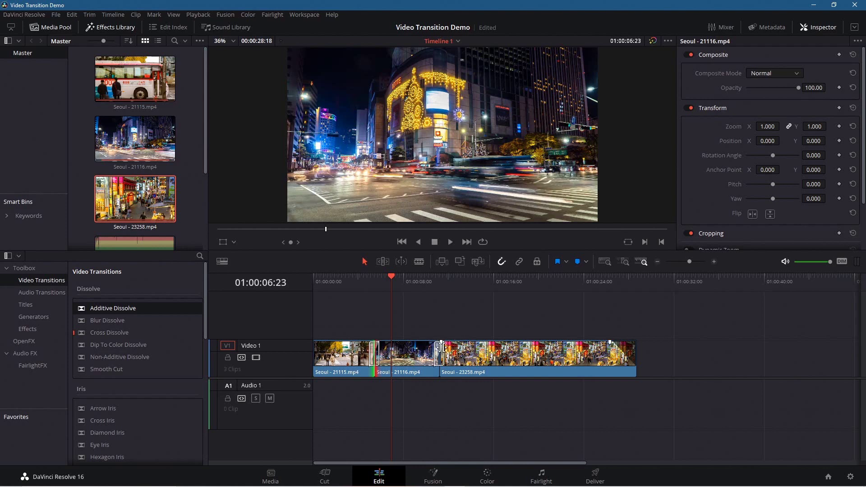
{"action": "right_click", "coordinate": [441, 349]}
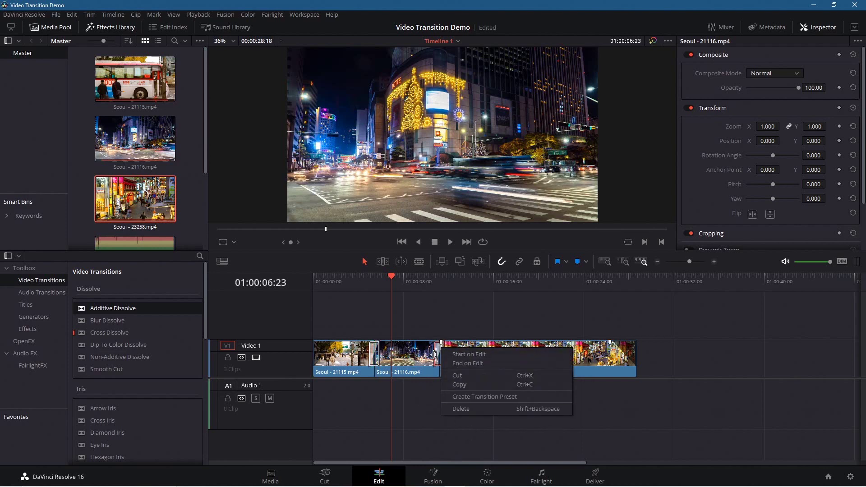
{"action": "left_click", "coordinate": [411, 412]}
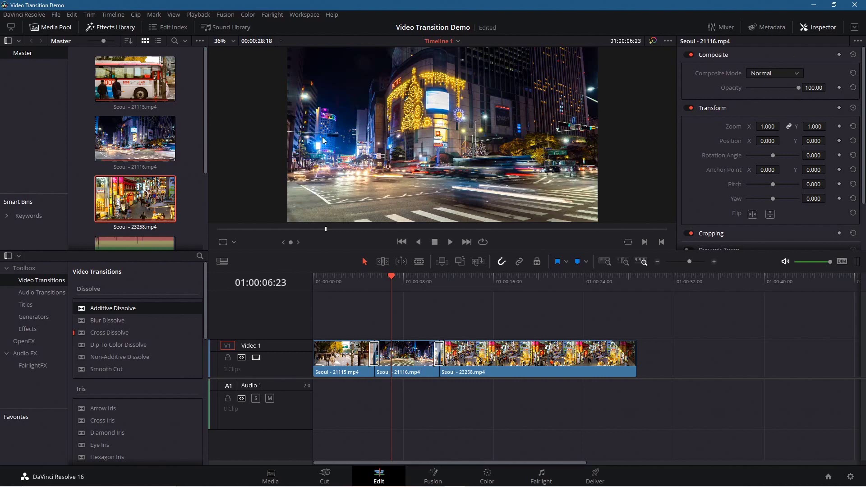
- Place Timeless (1).mp3 on Audio 1, aligned to the timeline start, and lower its clip volume to about -14.12
{"action": "scroll", "coordinate": [195, 181], "scroll_direction": "down", "scroll_amount": 3}
{"action": "left_click_drag", "start_coordinate": [130, 144], "coordinate": [323, 393]}
{"action": "left_click_drag", "start_coordinate": [478, 395], "coordinate": [478, 388]}
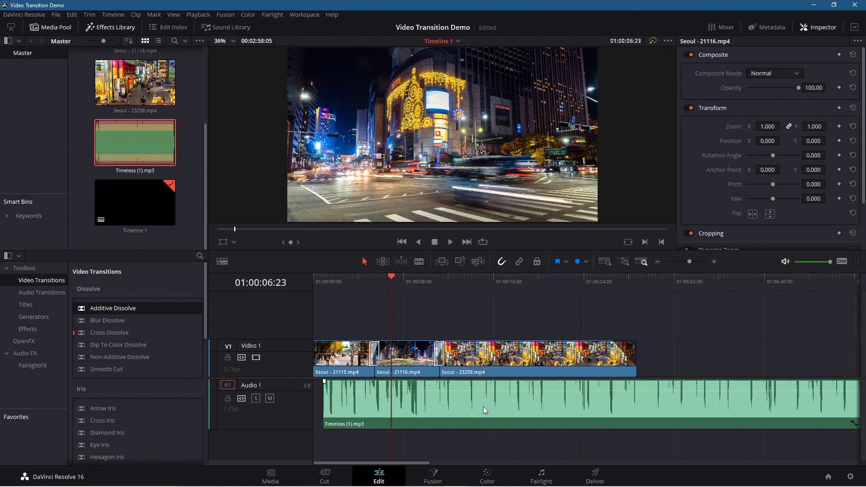
{"action": "left_click", "coordinate": [483, 406]}
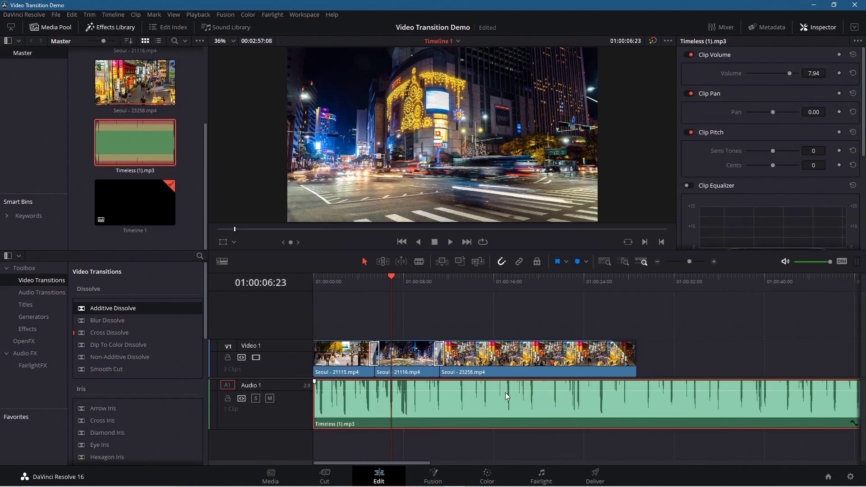
{"action": "left_click_drag", "start_coordinate": [501, 390], "coordinate": [495, 400]}
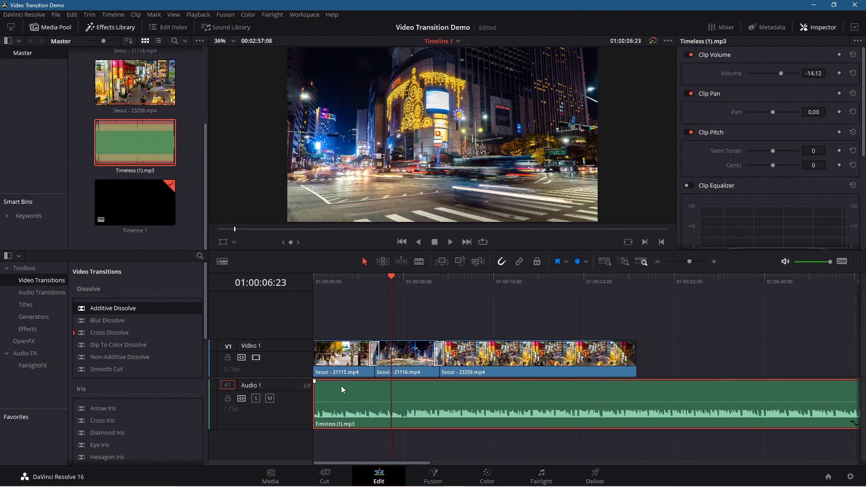
- Fade in the start of Timeless (1).mp3 over about 3 seconds and play it back from the timeline start
{"action": "left_click_drag", "start_coordinate": [315, 381], "coordinate": [351, 386]}
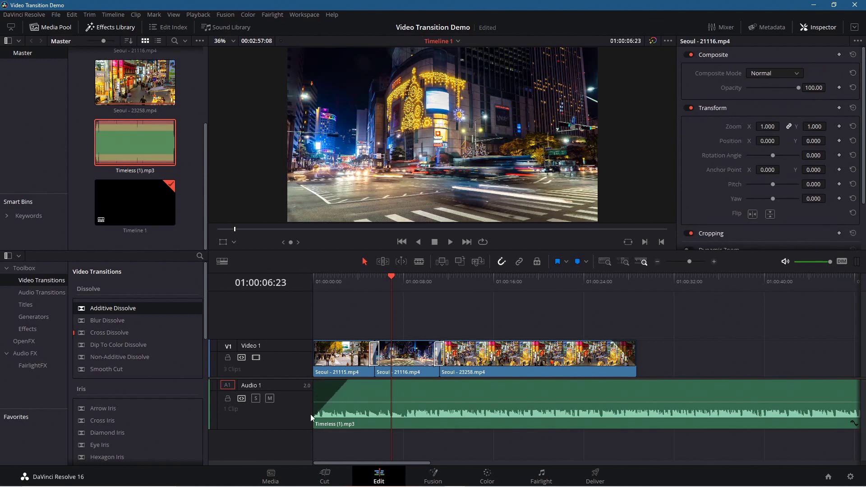
{"action": "left_click", "coordinate": [401, 242]}
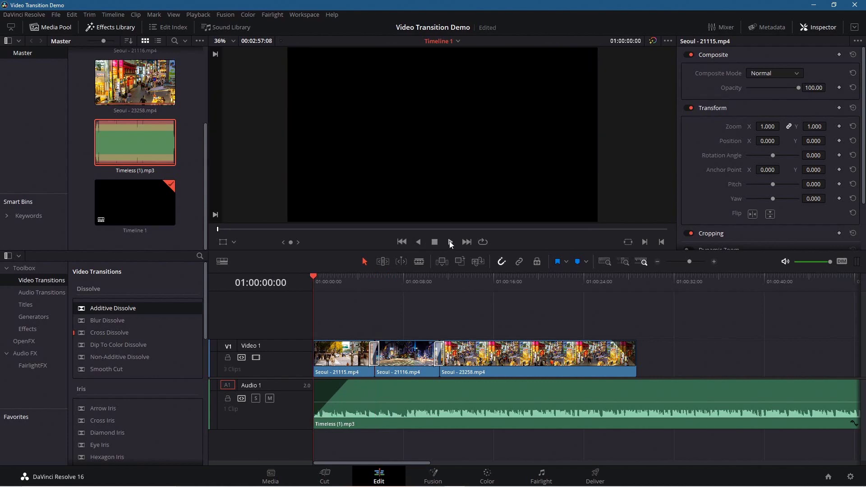
{"action": "left_click", "coordinate": [450, 242]}
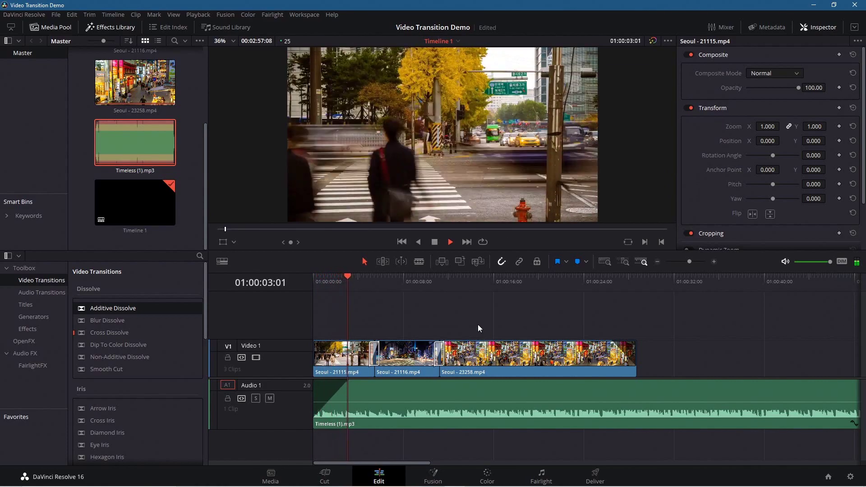
{"action": "key", "text": "space"}
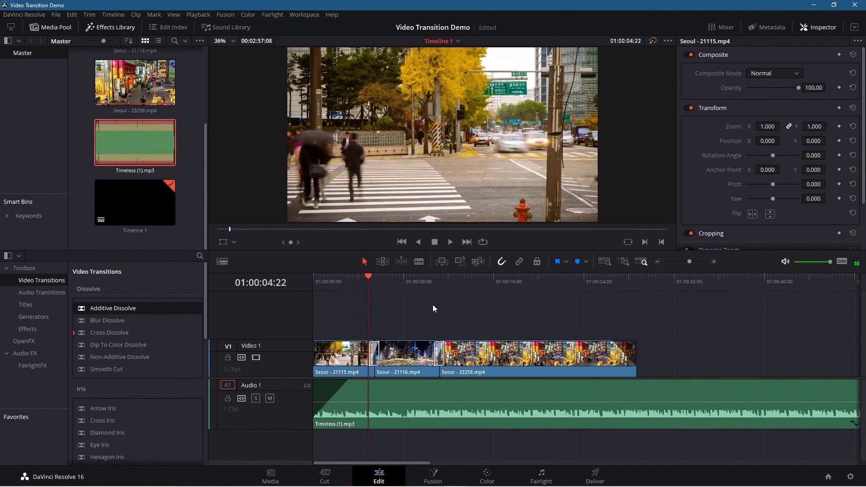
{"action": "mouse_move", "coordinate": [349, 380]}
{"action": "left_mouse_down"}
{"action": "mouse_move", "coordinate": [357, 381]}
{"action": "mouse_move", "coordinate": [354, 361]}
{"action": "mouse_move", "coordinate": [350, 381]}
{"action": "left_mouse_up"}
- Split Timeless (1).mp3 at the end of the last video clip, 01:00:28:18, and delete the excess audio after it
{"action": "left_click_drag", "start_coordinate": [368, 276], "coordinate": [634, 309]}
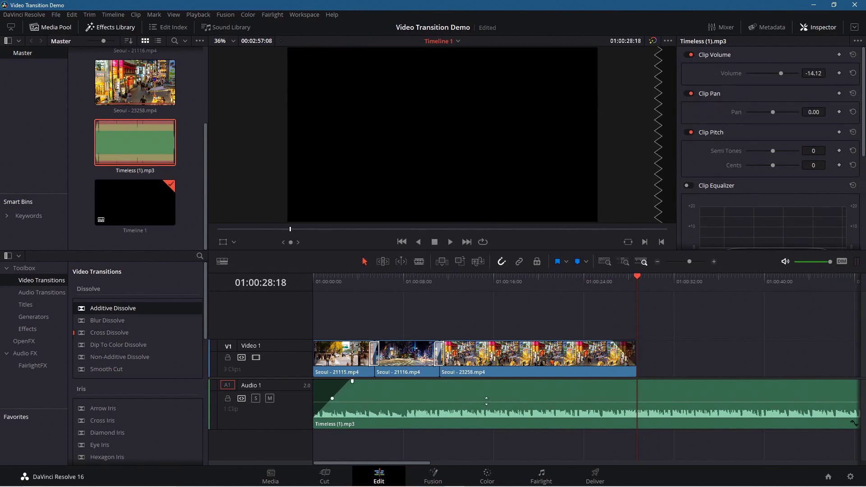
{"action": "left_click", "coordinate": [483, 385]}
{"action": "left_click", "coordinate": [419, 262]}
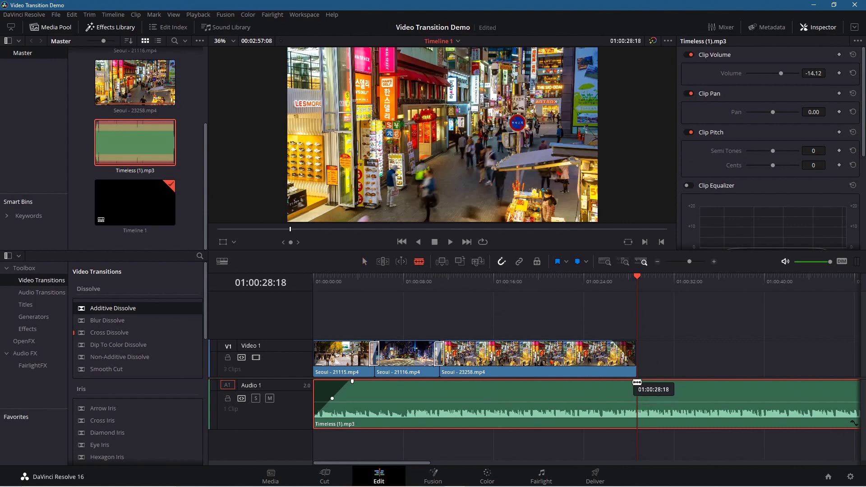
{"action": "left_click", "coordinate": [637, 382]}
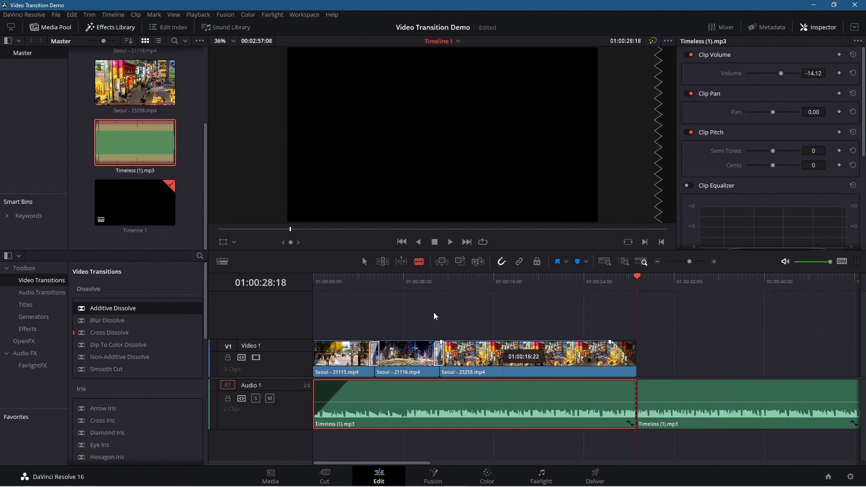
{"action": "left_click", "coordinate": [364, 261]}
{"action": "left_click", "coordinate": [684, 393]}
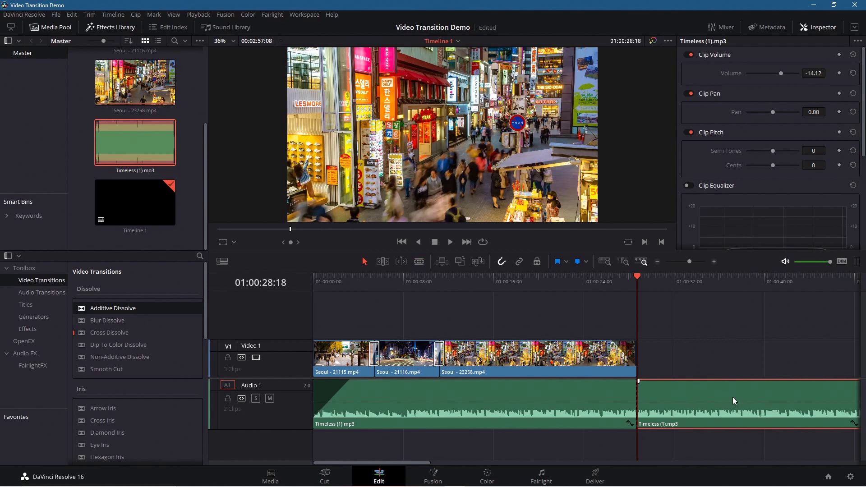
{"action": "key", "text": "Delete"}
- Fade out the end of Timeless (1).mp3 over about 7 seconds and play back from 01:00:18:08 to the timeline end
{"action": "left_click_drag", "start_coordinate": [633, 382], "coordinate": [563, 386]}
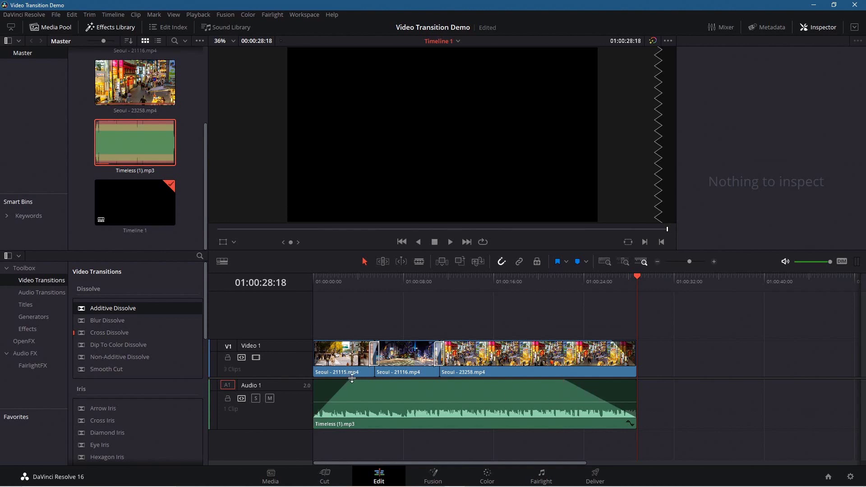
{"action": "left_click_drag", "start_coordinate": [353, 378], "coordinate": [352, 381]}
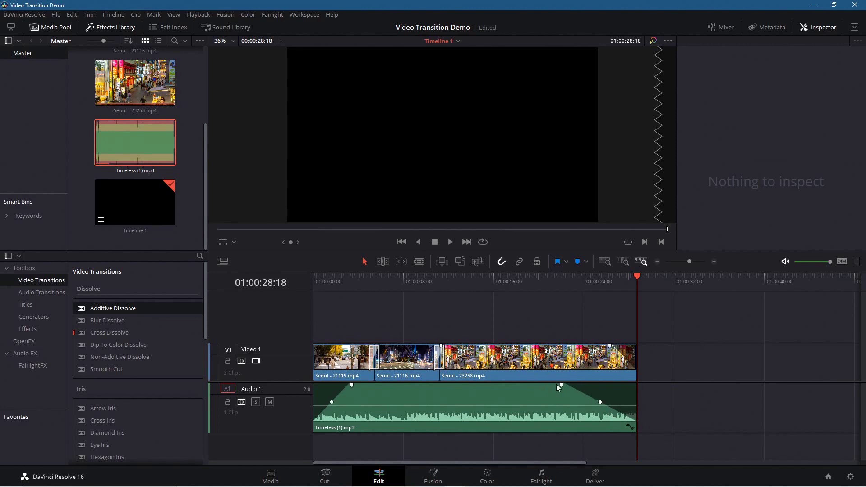
{"action": "left_click_drag", "start_coordinate": [558, 385], "coordinate": [555, 385]}
{"action": "left_click", "coordinate": [520, 283]}
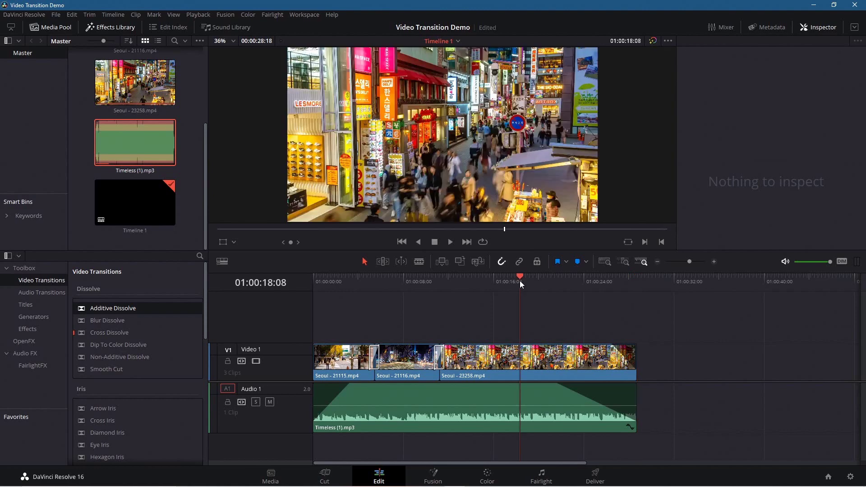
{"action": "left_click", "coordinate": [450, 242]}
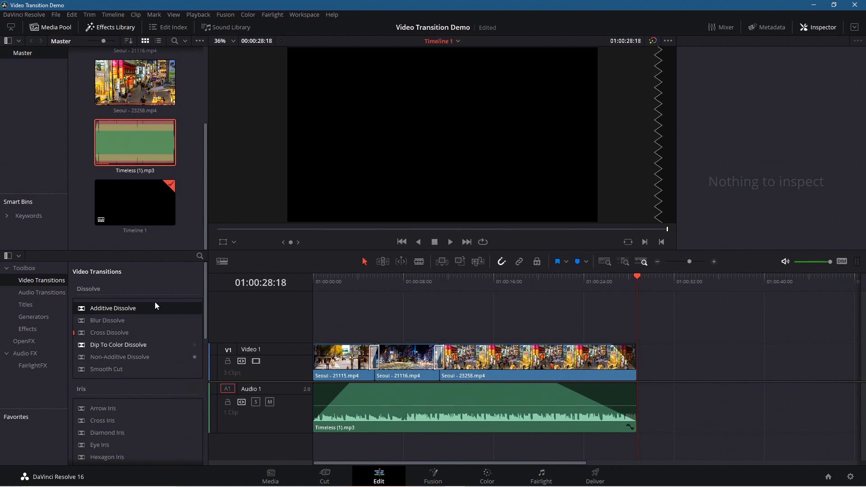
- Try the 3D Lower 3rd Rotating Plane 2 Line title above the first clip at the timeline start and play it back
{"action": "left_click", "coordinate": [26, 305]}
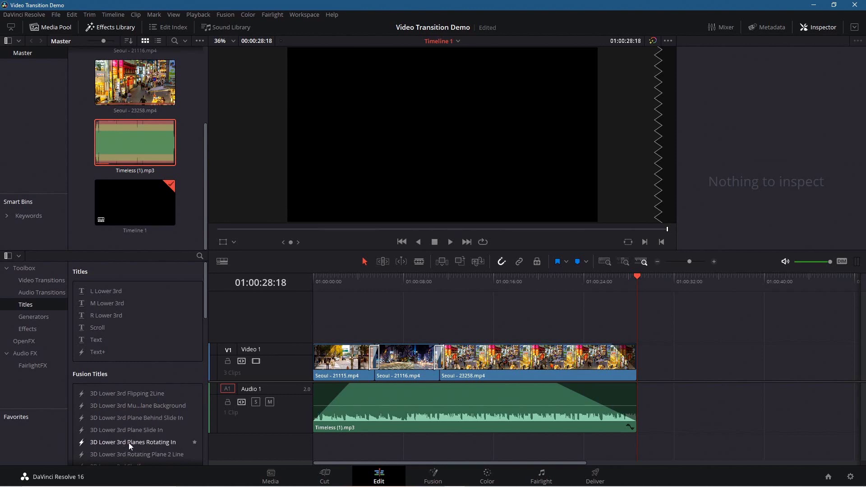
{"action": "mouse_move", "coordinate": [150, 443]}
{"action": "left_mouse_down"}
{"action": "mouse_move", "coordinate": [382, 325]}
{"action": "mouse_move", "coordinate": [318, 335]}
{"action": "mouse_move", "coordinate": [335, 335]}
{"action": "mouse_move", "coordinate": [316, 330]}
{"action": "mouse_move", "coordinate": [335, 320]}
{"action": "mouse_move", "coordinate": [147, 419]}
{"action": "mouse_move", "coordinate": [135, 436]}
{"action": "left_mouse_up"}
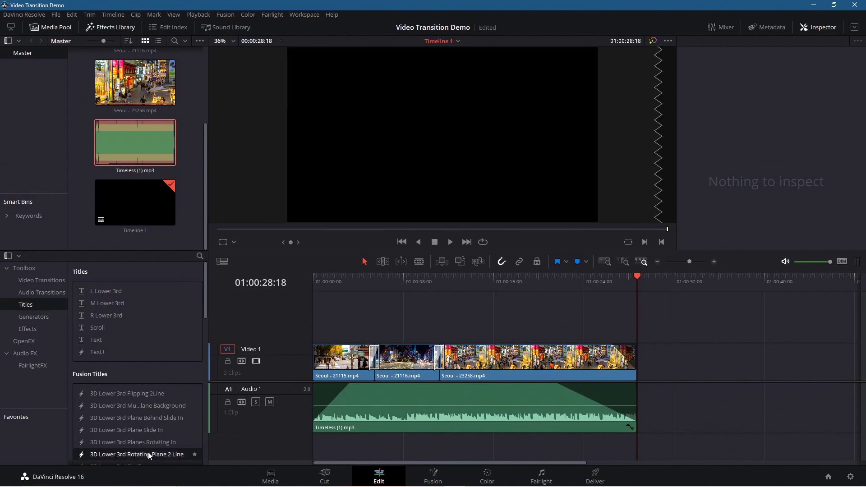
{"action": "left_click_drag", "start_coordinate": [128, 455], "coordinate": [314, 328]}
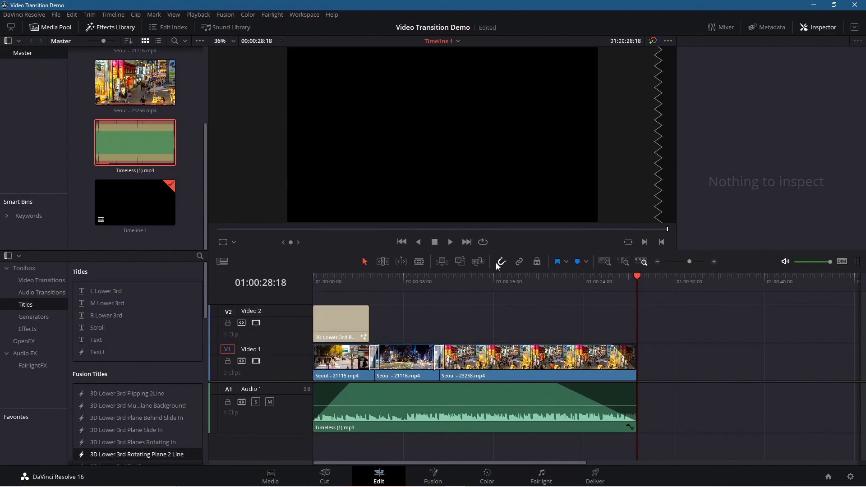
{"action": "left_click", "coordinate": [401, 243]}
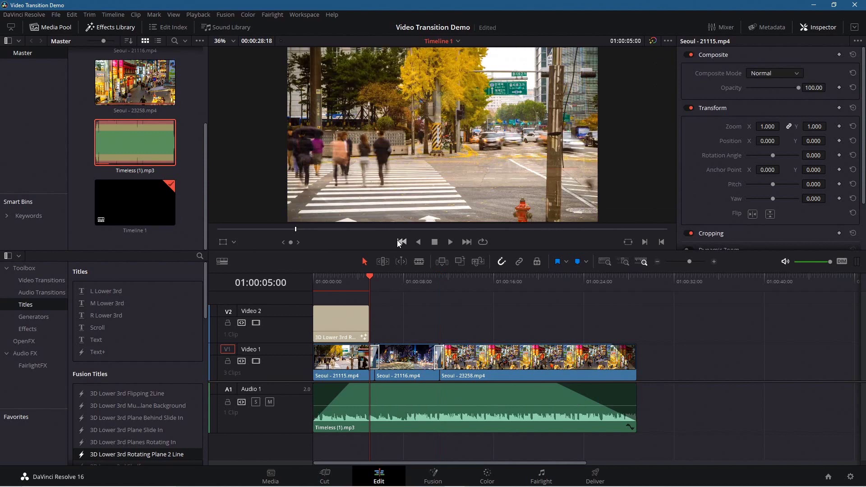
{"action": "left_click", "coordinate": [450, 242]}
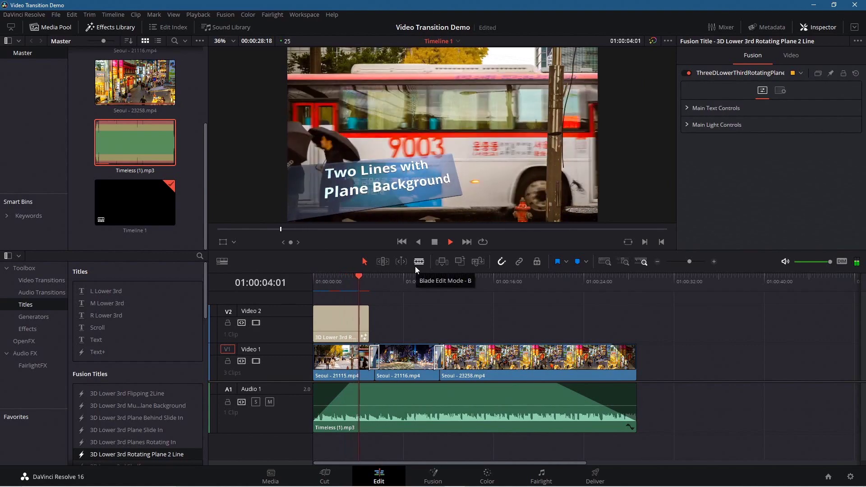
{"action": "left_click", "coordinate": [435, 242]}
- Try to replace the title on Video 2 with 3D Lower 3rd Planes Rotating In and play it from the timeline start
{"action": "left_click", "coordinate": [342, 320]}
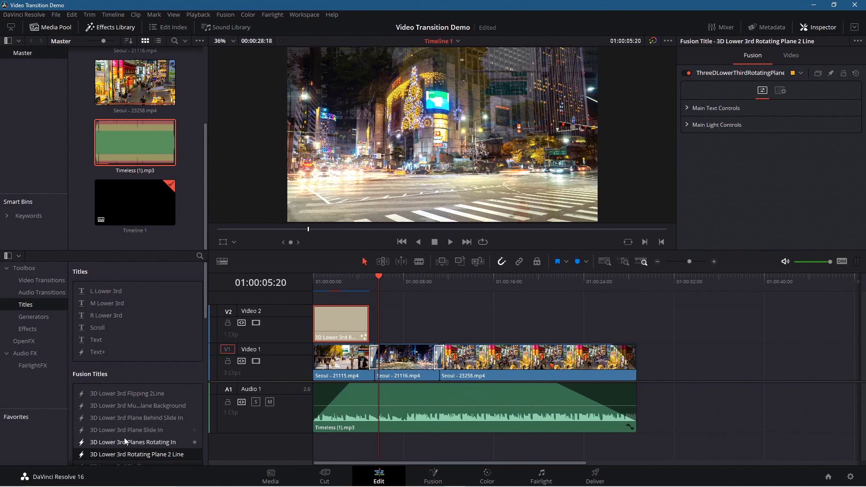
{"action": "left_click_drag", "start_coordinate": [124, 441], "coordinate": [310, 315]}
{"action": "left_click", "coordinate": [418, 242]}
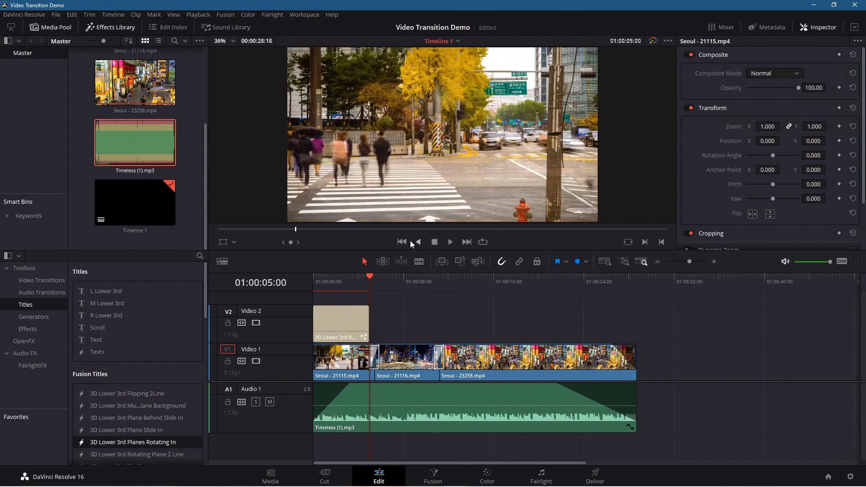
{"action": "left_click", "coordinate": [402, 242]}
{"action": "left_click", "coordinate": [448, 241]}
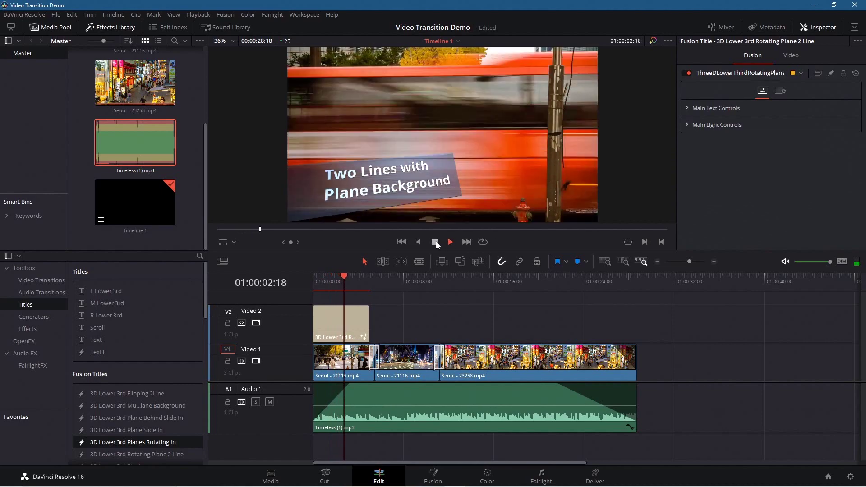
{"action": "left_click", "coordinate": [434, 242]}
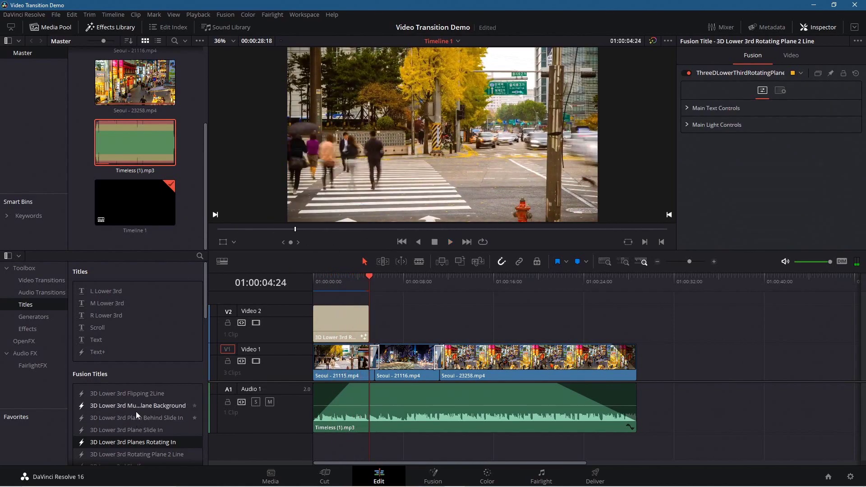
- Place the 3D Lower 3rd Flipping 2Line title on Video 2 over the existing title and play it from the timeline start
{"action": "left_click_drag", "start_coordinate": [140, 394], "coordinate": [313, 314]}
{"action": "left_click", "coordinate": [402, 241]}
{"action": "left_click", "coordinate": [450, 242]}
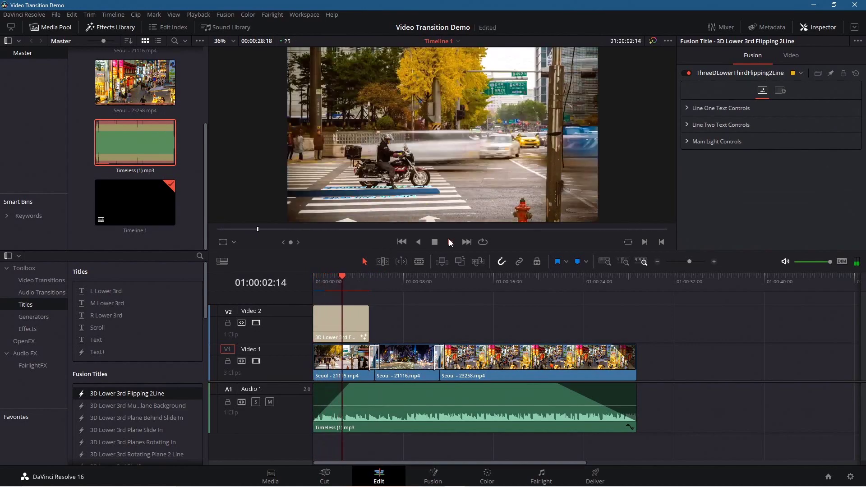
{"action": "left_click", "coordinate": [435, 242]}
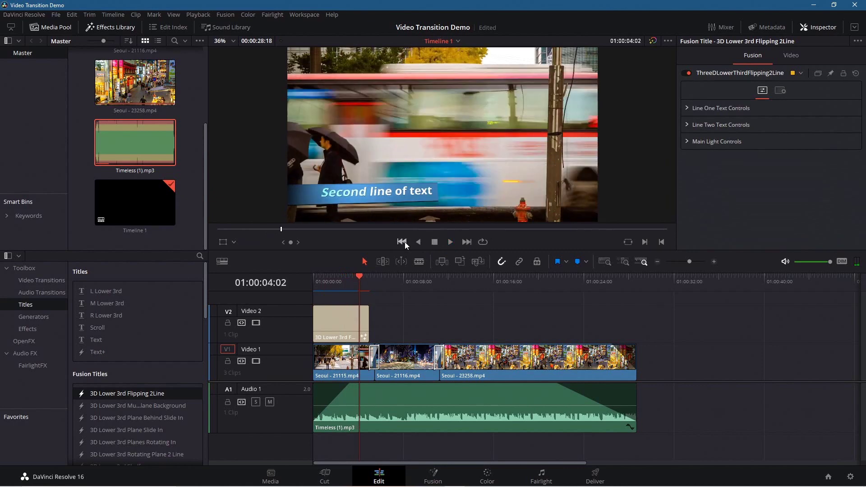
- Select the Flipping 2Line title, move the playhead to 01:00:01:05 and expand the Line One Text Controls
{"action": "left_click", "coordinate": [402, 241]}
{"action": "left_click", "coordinate": [341, 320]}
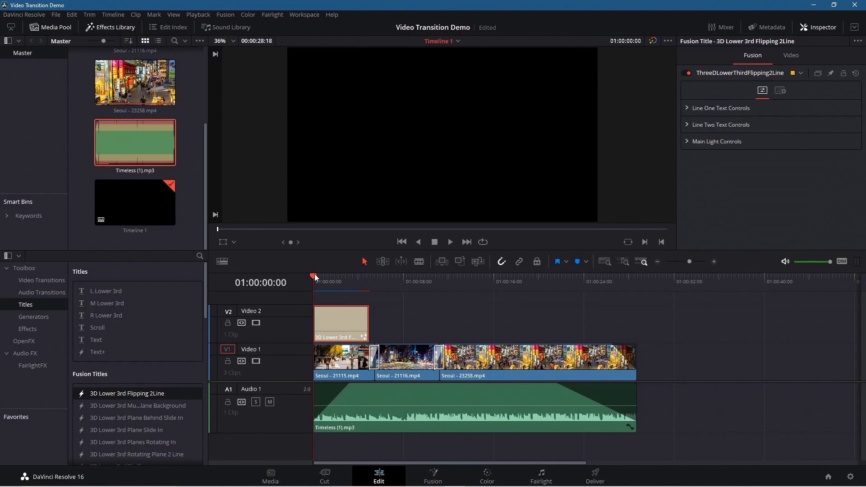
{"action": "left_click_drag", "start_coordinate": [320, 274], "coordinate": [327, 276]}
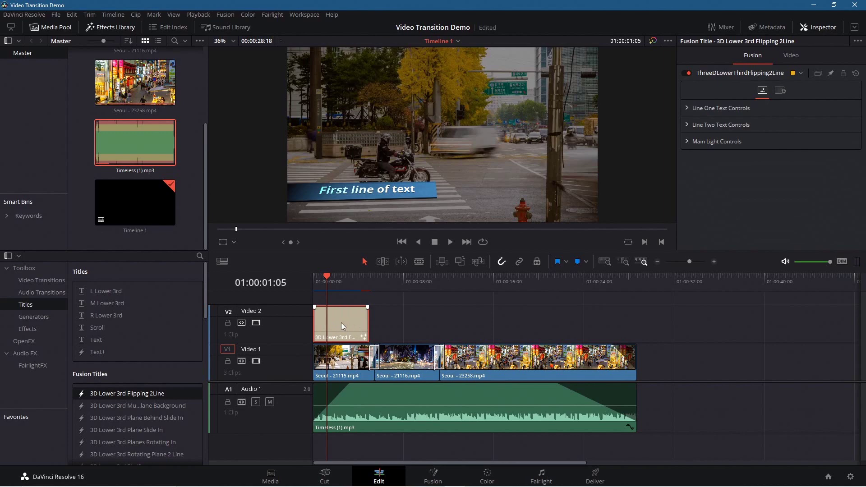
{"action": "left_click", "coordinate": [819, 25]}
{"action": "left_click", "coordinate": [819, 25]}
{"action": "left_click", "coordinate": [687, 108]}
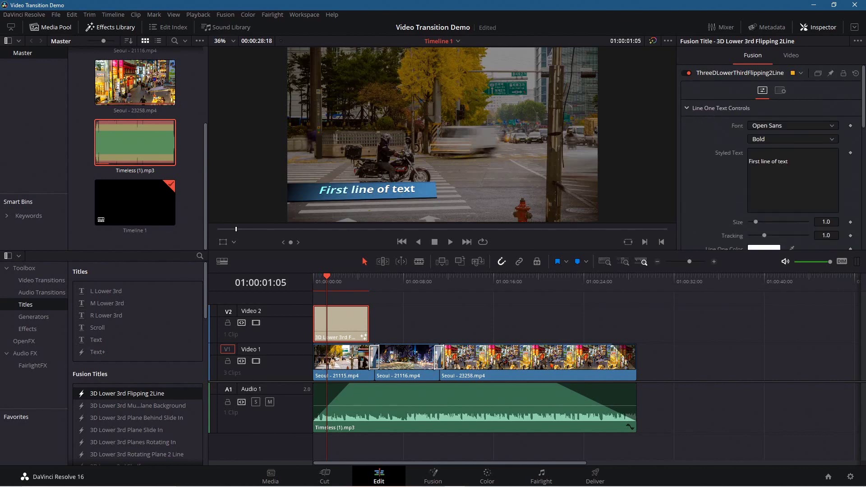
- Clear the placeholder text from the first line of the title
{"action": "left_click", "coordinate": [803, 171]}
{"action": "key", "text": "ctrl+a"}
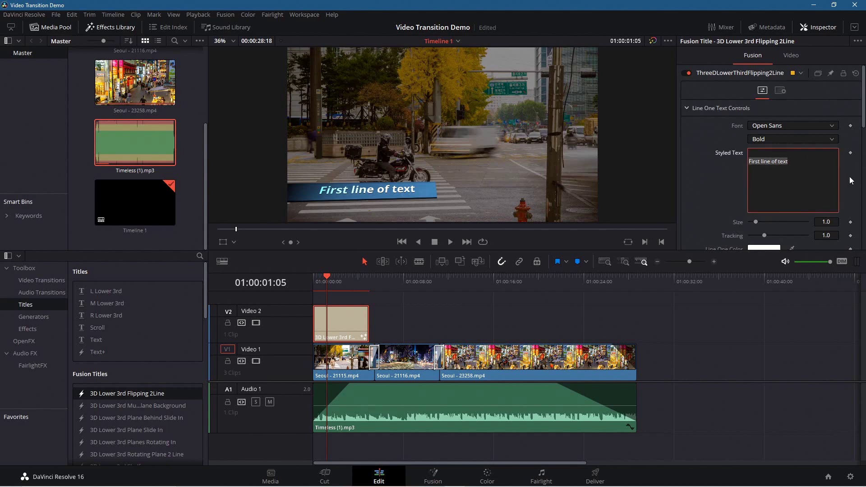
{"action": "type", "text": "Souel"}
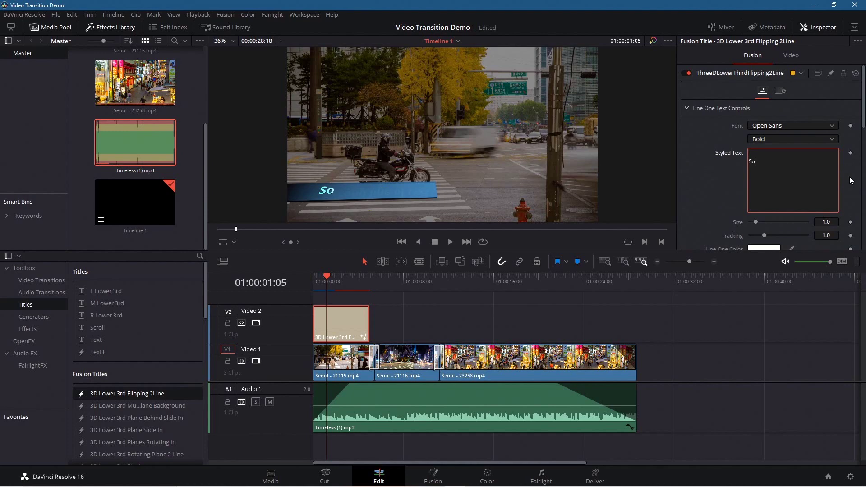
{"action": "key", "text": "BackSpace"}
{"action": "key", "text": "BackSpace"}
{"action": "key", "text": "BackSpace"}
{"action": "key", "text": "BackSpace"}
{"action": "key", "text": "BackSpace"}
- Check the city's spelling in the source video file names in File Explorer and enter Seoul as the title's first line
{"action": "key", "text": "alt+Tab"}
{"action": "key", "text": "alt+Tab"}
{"action": "key", "text": "alt+Tab"}
{"action": "key", "text": "alt+Tab"}
{"action": "key", "text": "alt+Tab"}
{"action": "key", "text": "alt+Tab"}
{"action": "key", "text": "alt+Tab"}
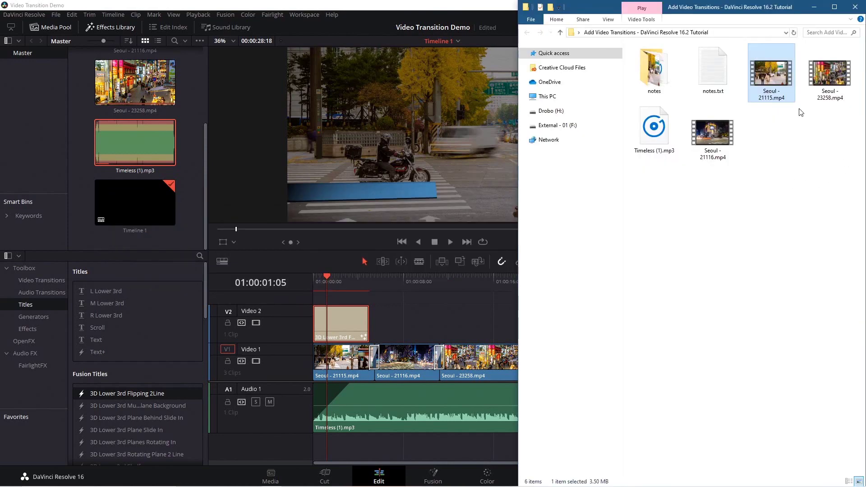
{"action": "left_click", "coordinate": [481, 5]}
{"action": "left_click", "coordinate": [742, 162]}
{"action": "type", "text": "Seoul"}
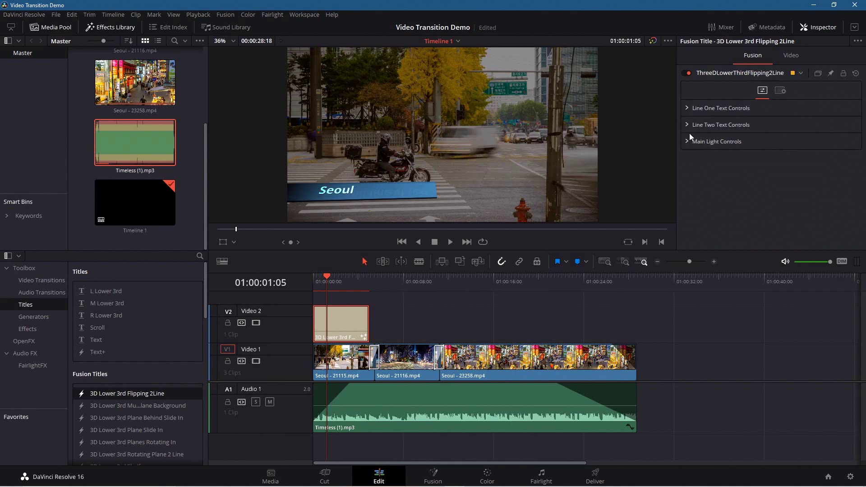
- Set the title's second line to South Korea and play the timeline from the start
{"action": "left_click", "coordinate": [687, 125]}
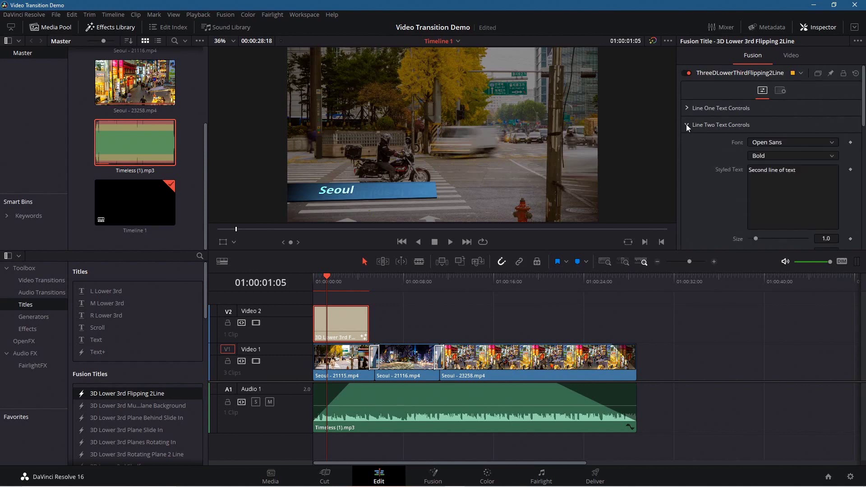
{"action": "left_click_drag", "start_coordinate": [796, 170], "coordinate": [699, 171]}
{"action": "type", "text": "S"}
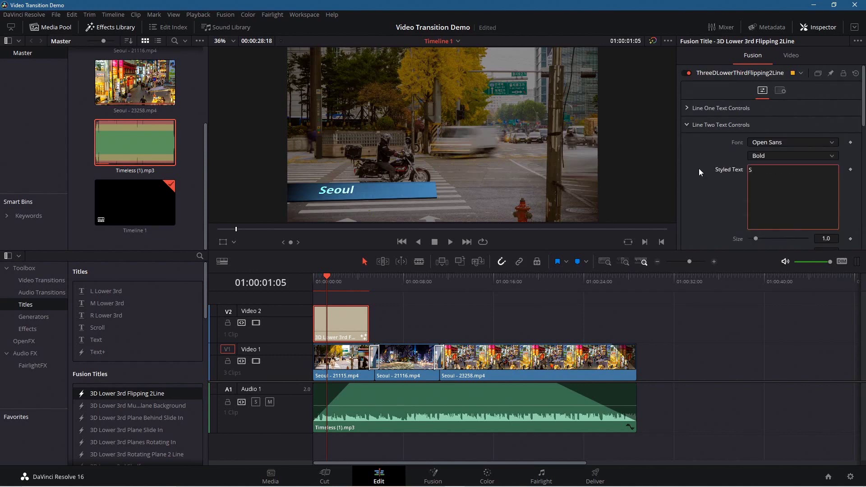
{"action": "type", "text": "outh Korea"}
{"action": "left_click", "coordinate": [686, 125]}
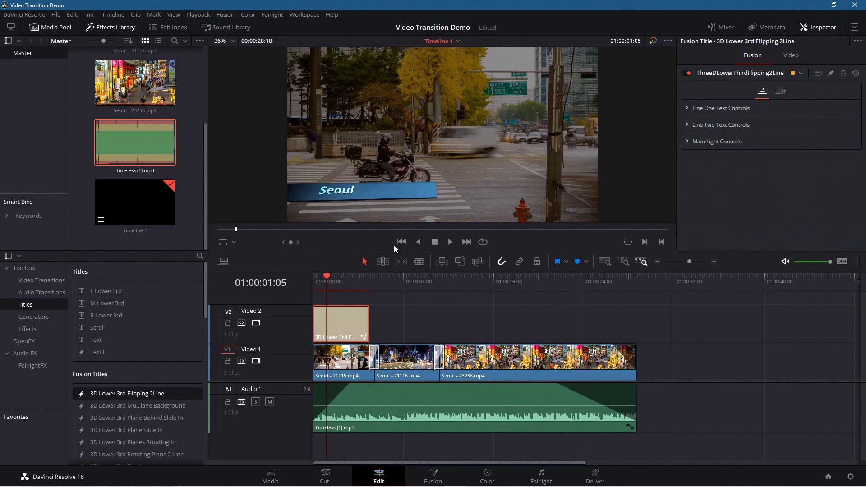
{"action": "left_click", "coordinate": [325, 276]}
{"action": "left_click_drag", "start_coordinate": [325, 274], "coordinate": [296, 278]}
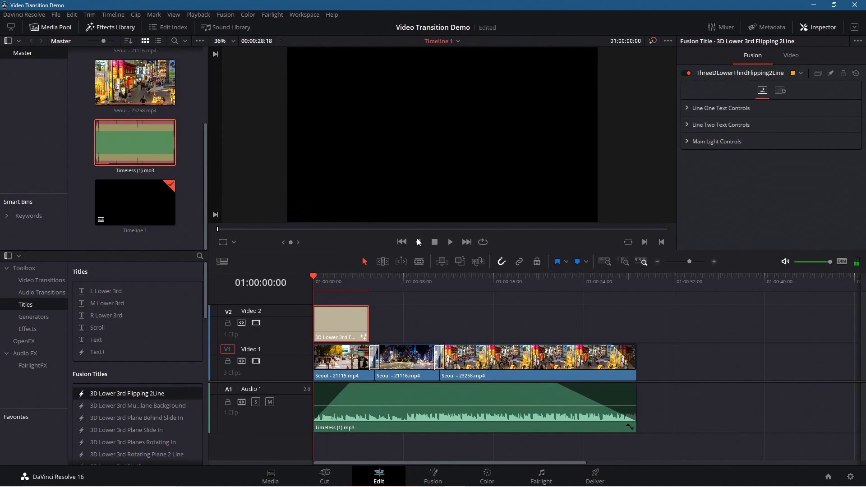
{"action": "left_click", "coordinate": [450, 241]}
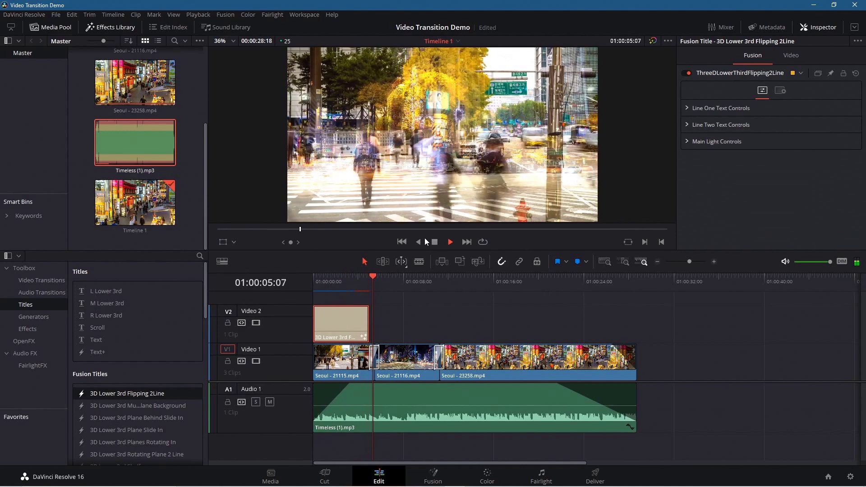
{"action": "left_click", "coordinate": [435, 242]}
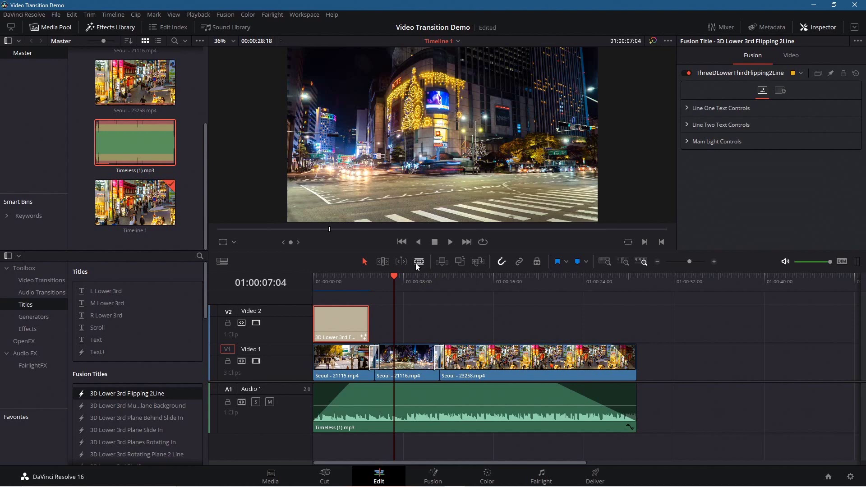
- Save the project and switch to the Deliver page
{"action": "left_click", "coordinate": [57, 15]}
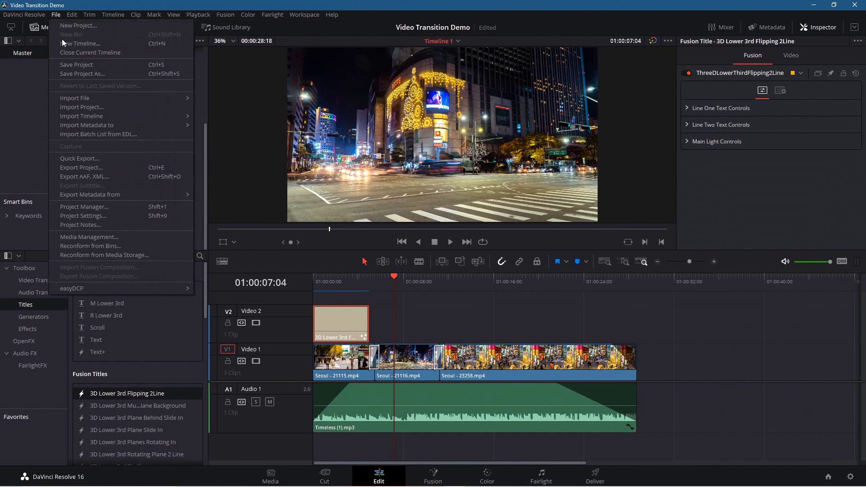
{"action": "left_click", "coordinate": [72, 66]}
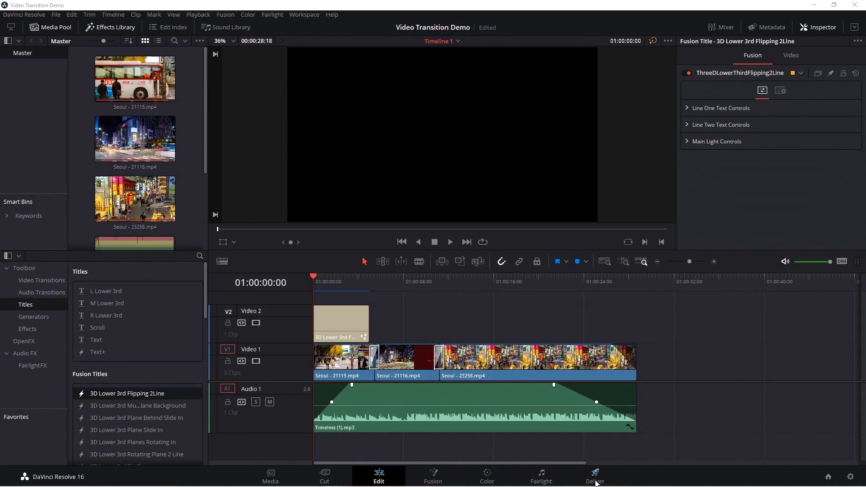
{"action": "left_click", "coordinate": [595, 478]}
{"action": "left_click", "coordinate": [13, 80]}
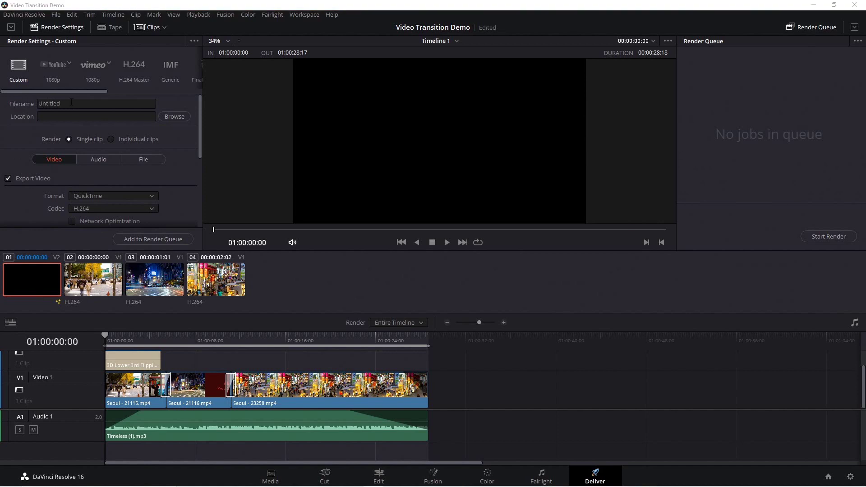
{"action": "left_click", "coordinate": [96, 103]}
{"action": "type", "text": "Video Transition"}
{"action": "type", "text": "Demo"}
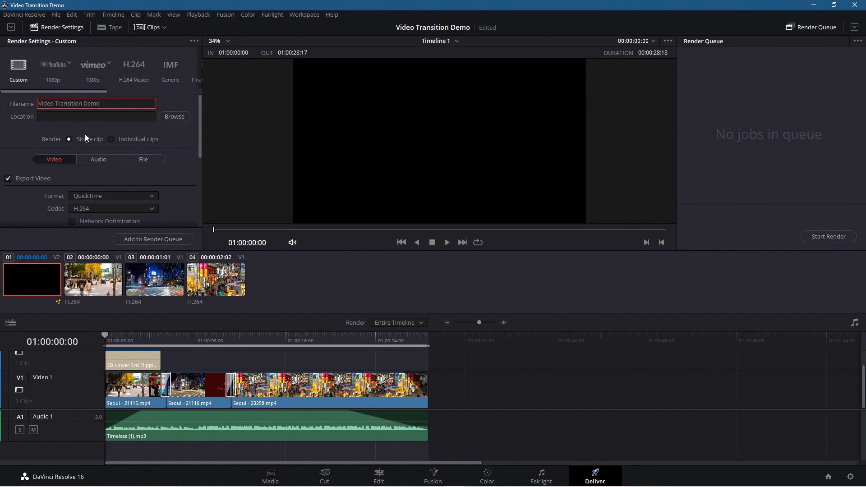
{"action": "left_click", "coordinate": [20, 81]}
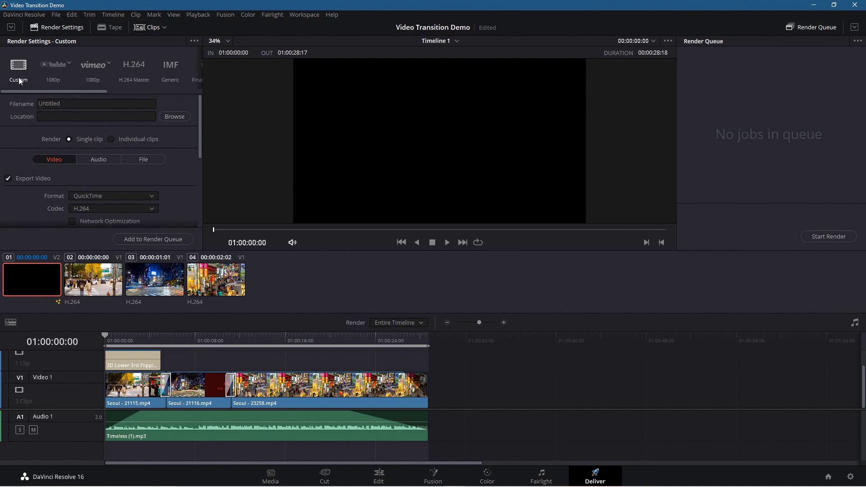
- Use the H.264 Master render preset with the filename Video Transition Demo and the MP4 format
{"action": "left_click", "coordinate": [134, 75]}
{"action": "left_click", "coordinate": [16, 104]}
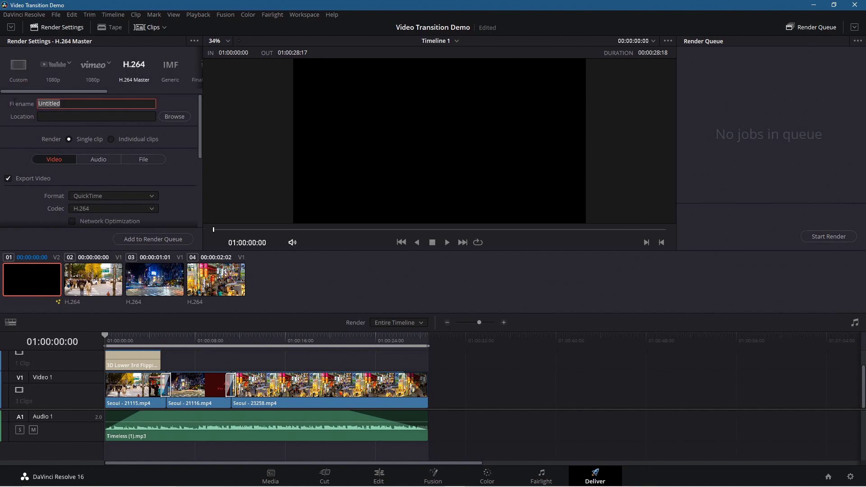
{"action": "type", "text": "Video Transition Demo"}
{"action": "left_click", "coordinate": [103, 195]}
{"action": "left_click", "coordinate": [86, 256]}
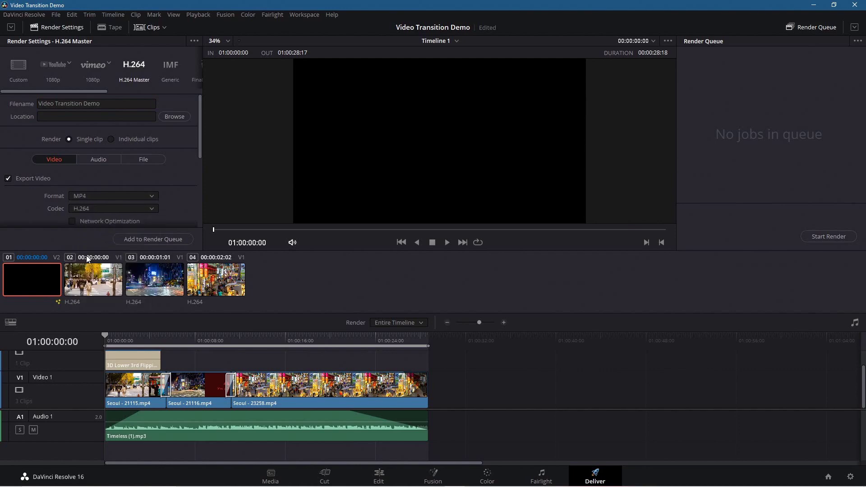
- Browse for the render location and open the Add Video Transitions - DaVinci Resolve 16.2 Tutorial folder on the Desktop
{"action": "left_click", "coordinate": [170, 118]}
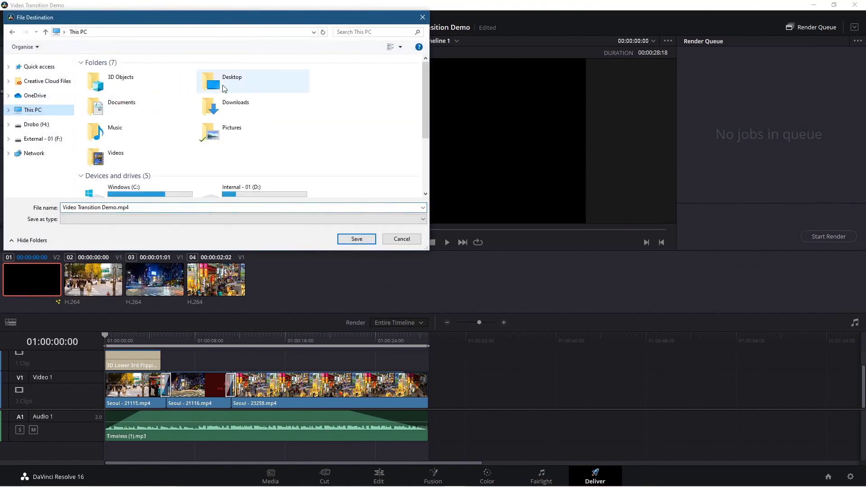
{"action": "double_click", "coordinate": [223, 85]}
{"action": "double_click", "coordinate": [248, 86]}
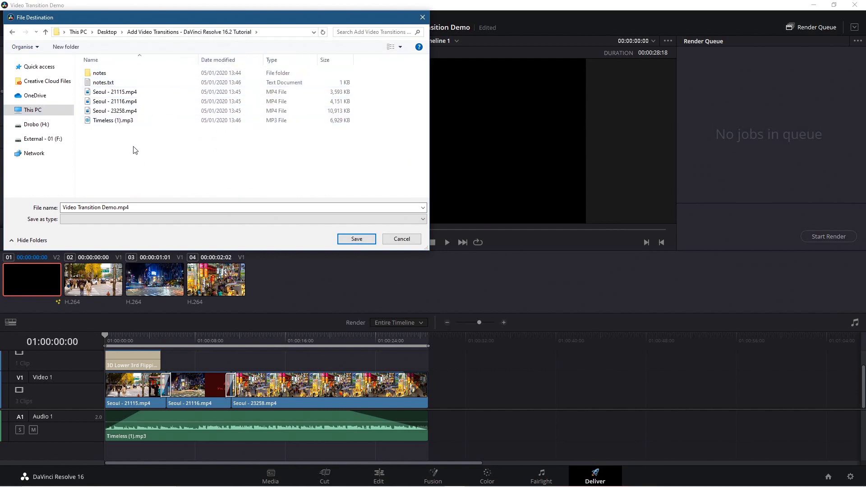
- Create a folder named Export inside the tutorial folder and open it as the render destination
{"action": "left_click", "coordinate": [63, 47]}
{"action": "type", "text": "Ex"}
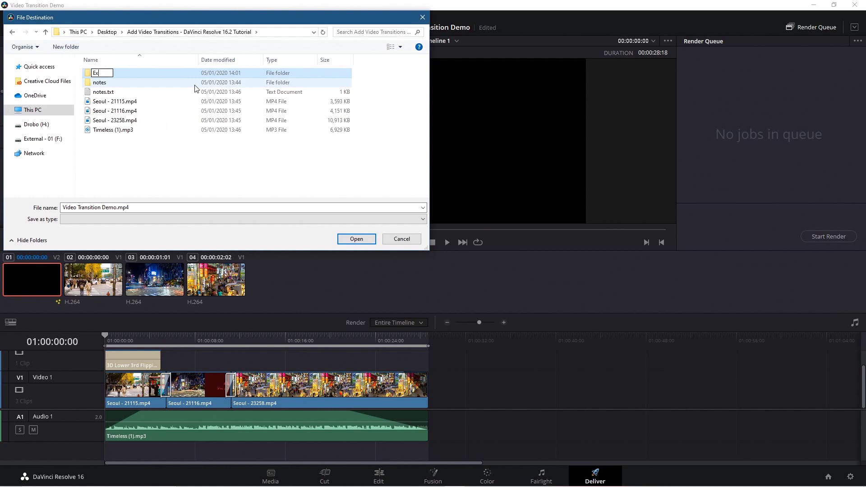
{"action": "type", "text": "port"}
{"action": "key", "text": "BackSpace"}
{"action": "key", "text": "BackSpace"}
{"action": "key", "text": "BackSpace"}
{"action": "key", "text": "BackSpace"}
{"action": "type", "text": "port"}
{"action": "key", "text": "Return"}
{"action": "key", "text": "Return"}
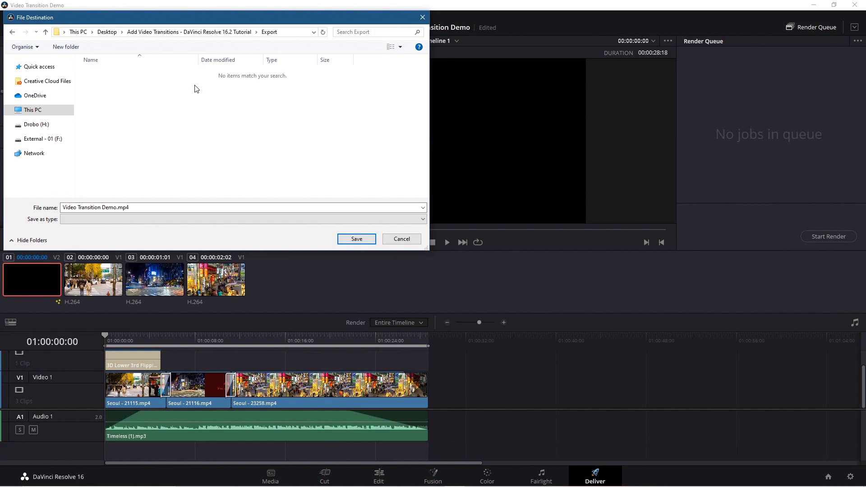
- Save the render location as the Export folder, add the timeline to the render queue and start rendering it
{"action": "left_click", "coordinate": [353, 239]}
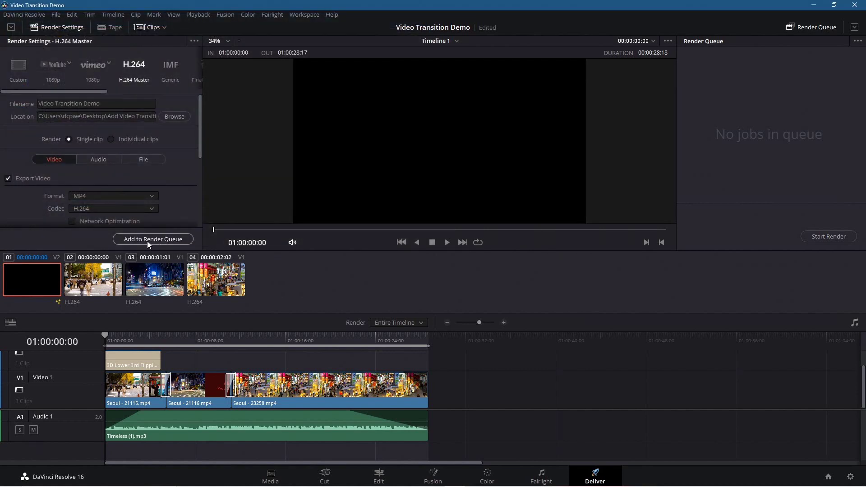
{"action": "left_click", "coordinate": [161, 239]}
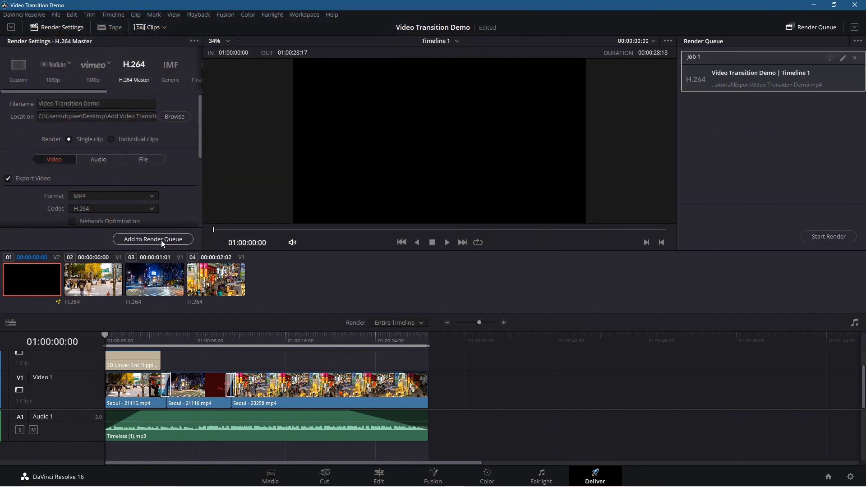
{"action": "left_click", "coordinate": [829, 237]}
- Switch to the desktop, open the Add Video Transitions - DaVinci Resolve 16.2 Tutorial folder and go into its Export subfolder
{"action": "left_click", "coordinate": [814, 5]}
{"action": "double_click", "coordinate": [838, 20]}
{"action": "left_click_drag", "start_coordinate": [282, 292], "coordinate": [435, 111]}
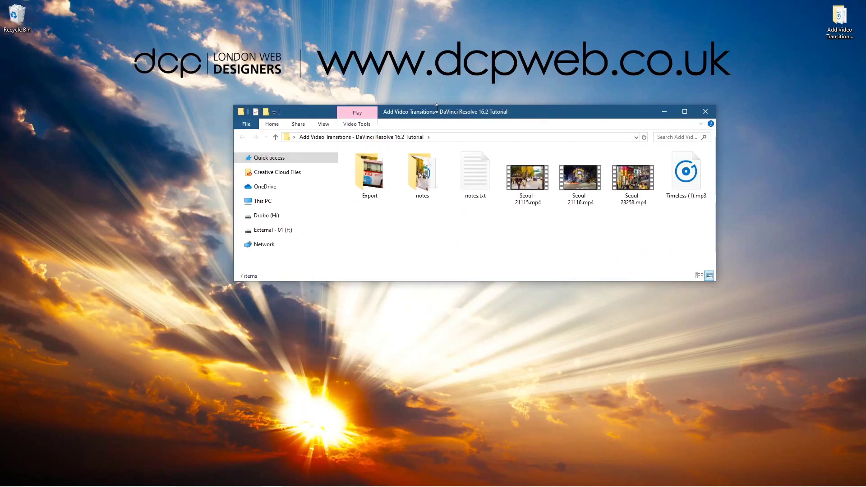
{"action": "left_click", "coordinate": [367, 178]}
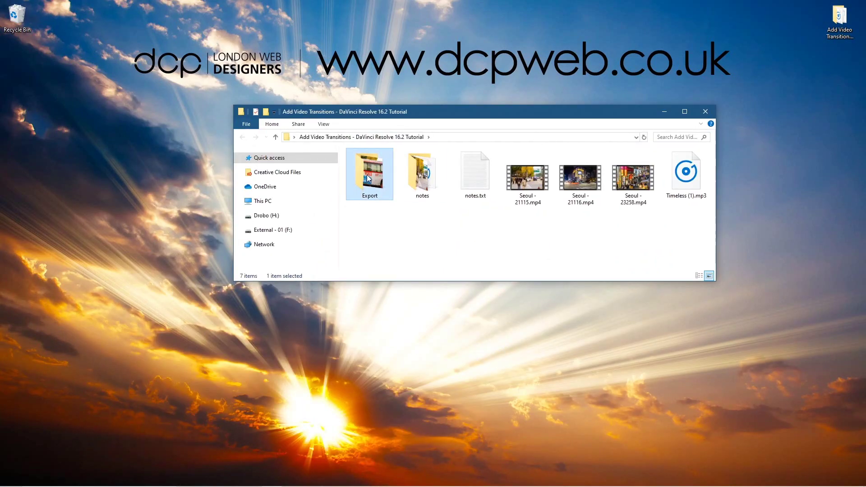
{"action": "double_click", "coordinate": [368, 178]}
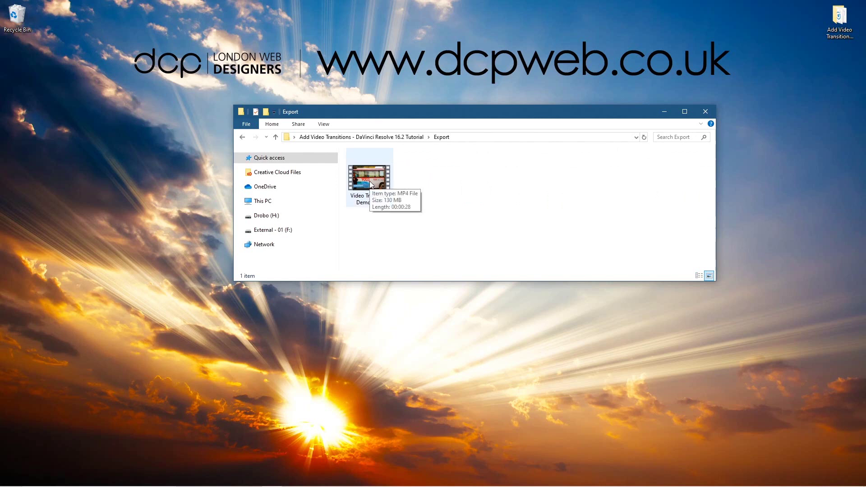
- Play the exported Video Transition Demo video full screen to review the title, transitions and music
{"action": "double_click", "coordinate": [370, 183]}
{"action": "double_click", "coordinate": [435, 177]}
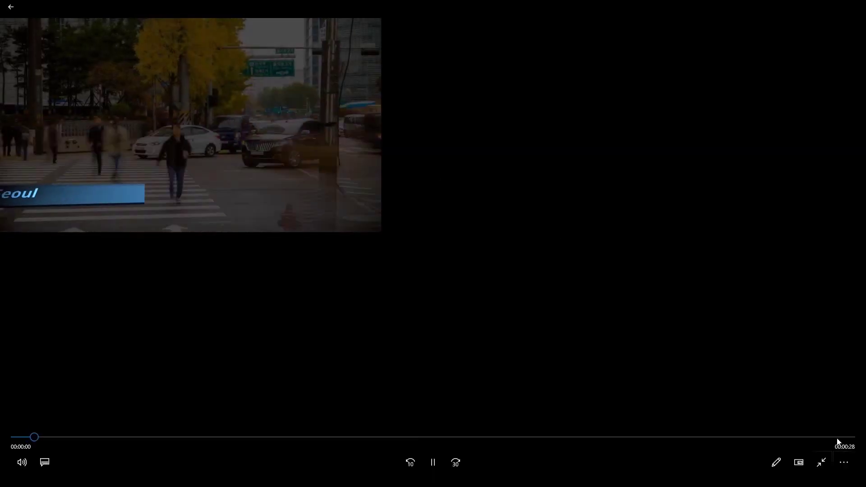
{"action": "left_click", "coordinate": [838, 462]}
{"action": "left_click", "coordinate": [817, 420]}
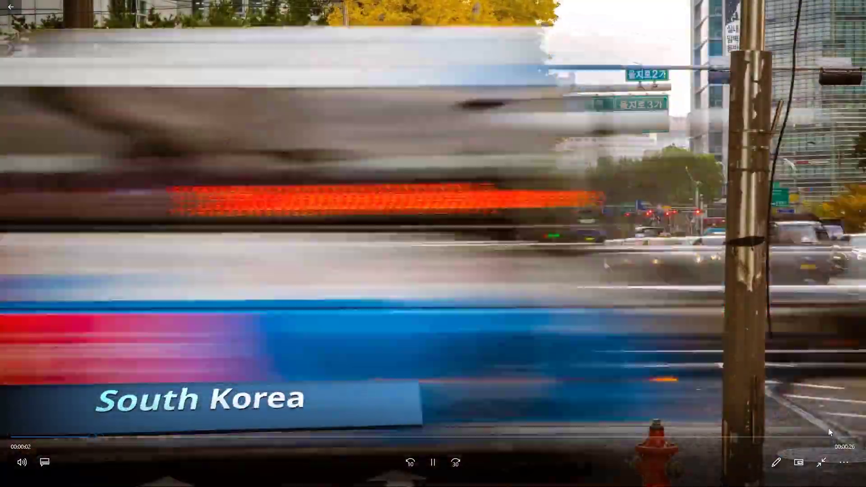